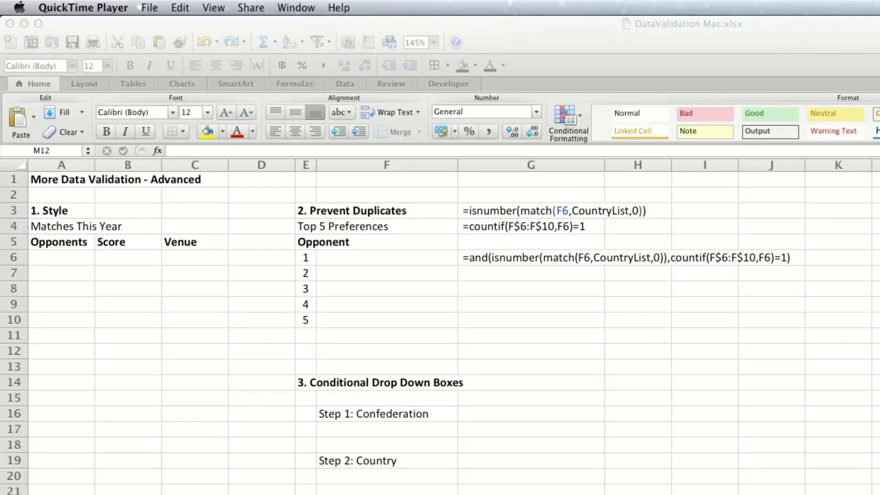
Step: Bring Excel to the front with the DataValidation Mac.xlsx workbook showing
key("super+Tab")
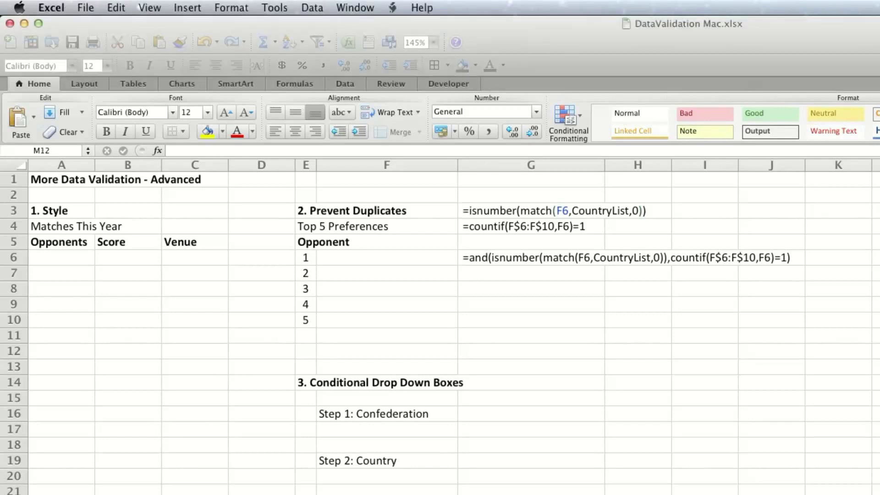
Step: On the Tables sheet, name the column A country names from A3 down 'CountryList'
key("ctrl+Page_Down")
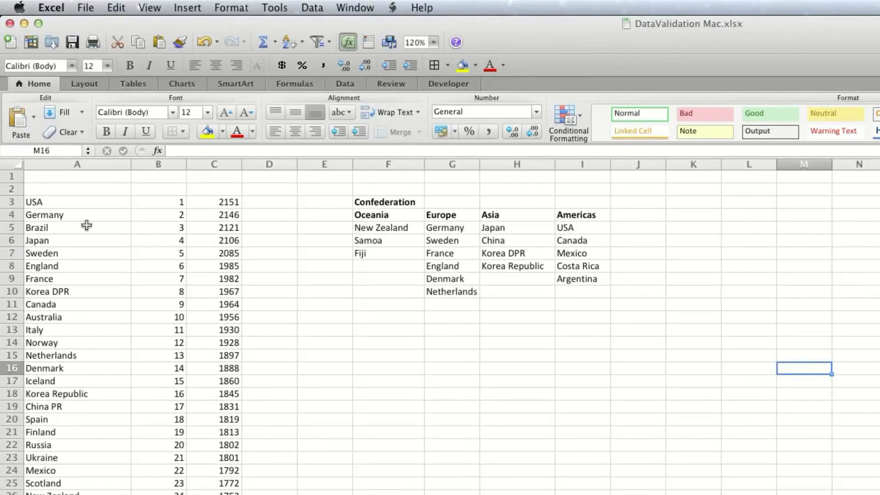
left_click_drag(85, 203, 82, 494)
scroll(300, 321, "down", 5)
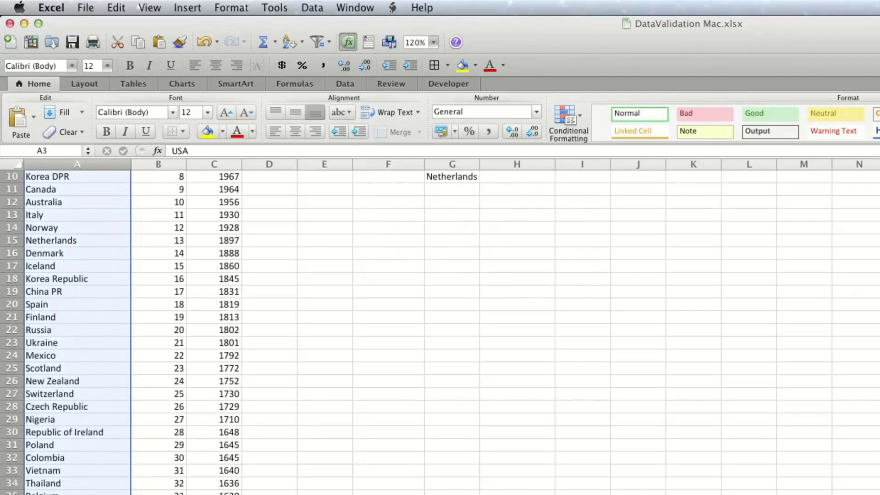
scroll(300, 322, "down", 2)
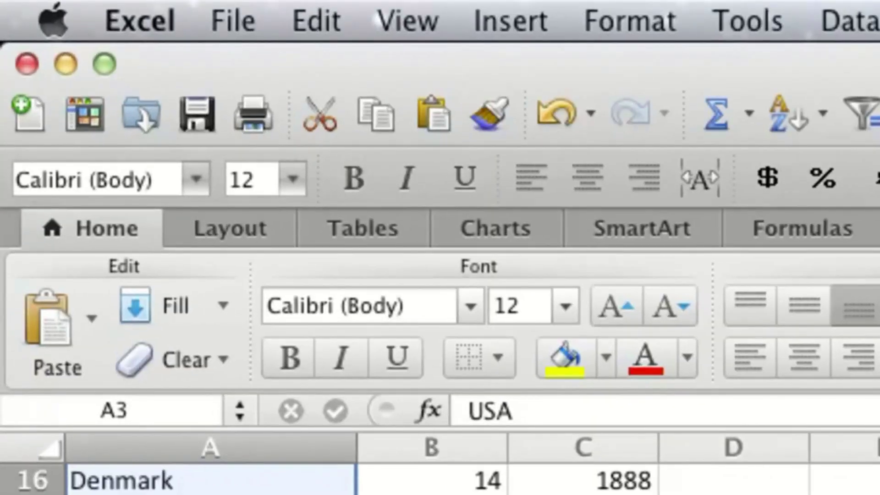
left_click(157, 412)
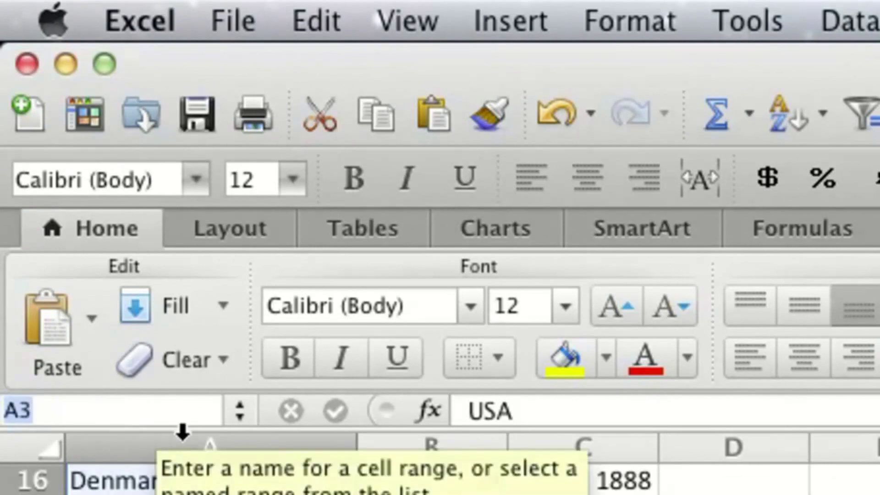
type("C")
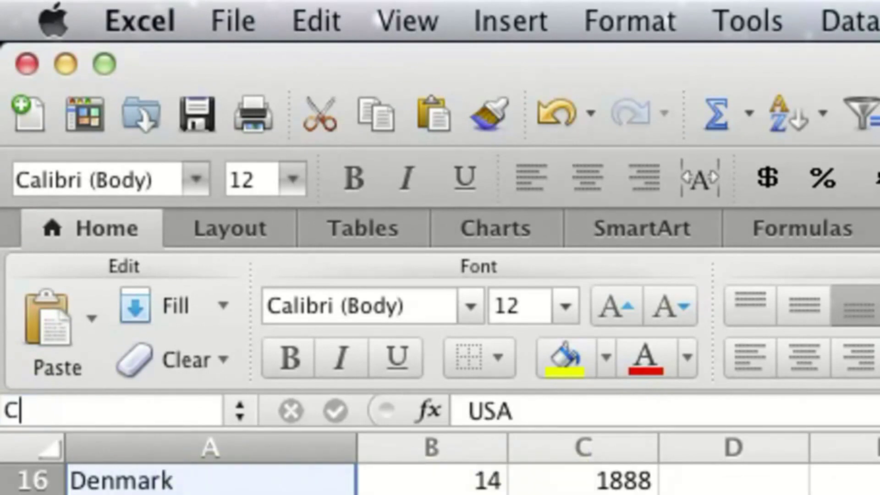
type("ountryList")
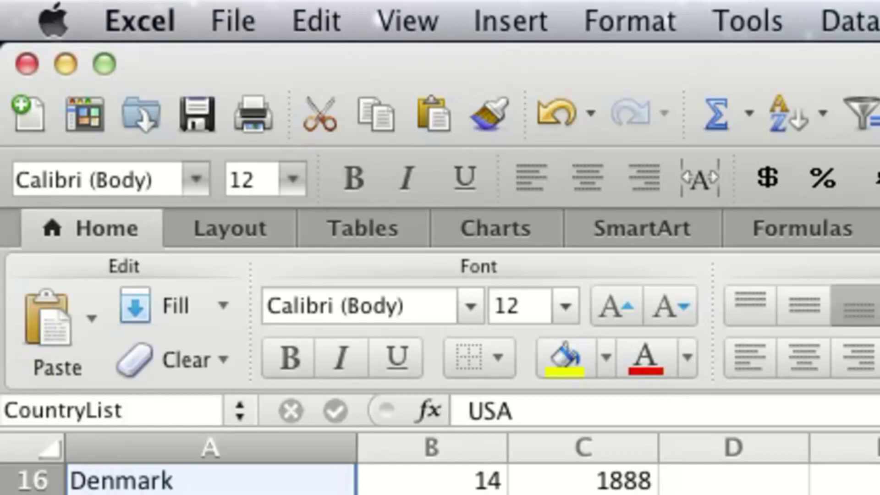
key("Return")
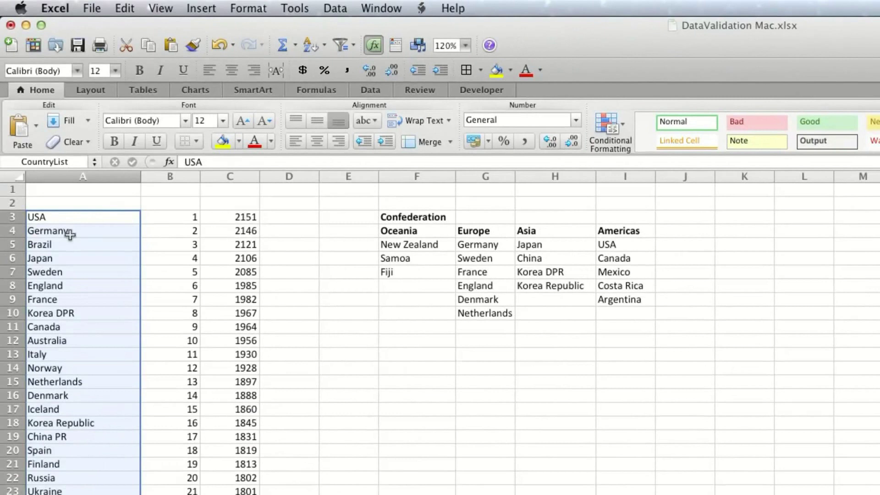
Step: Define the name RankTable for the ranking table range A3:C52 via Insert > Name > Define
left_click_drag(66, 219, 229, 450)
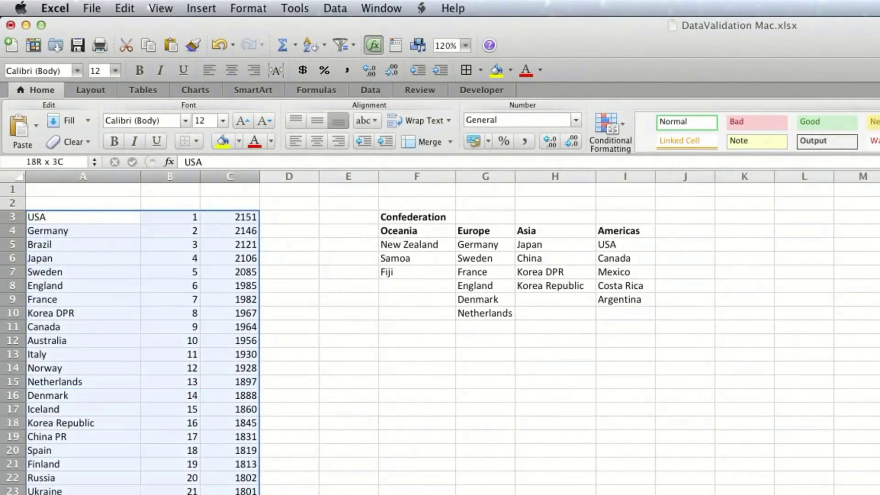
left_click_drag(229, 494, 230, 494)
scroll(132, 339, "down", 5)
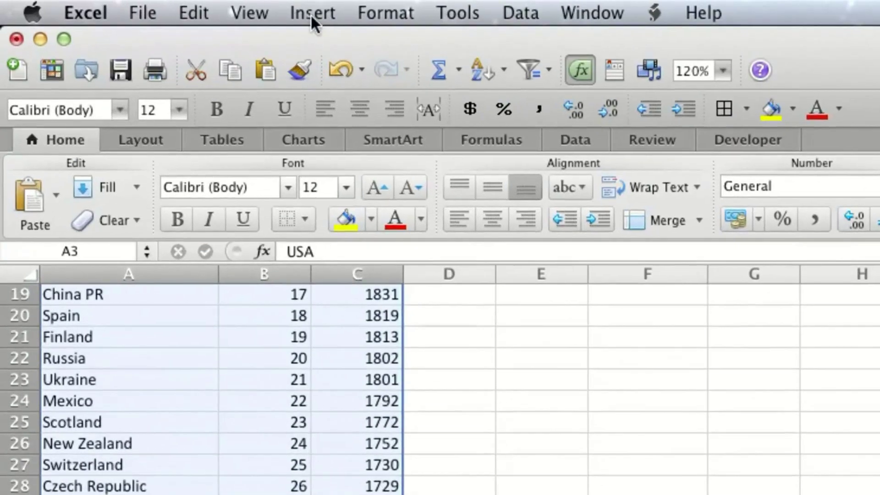
left_click(310, 14)
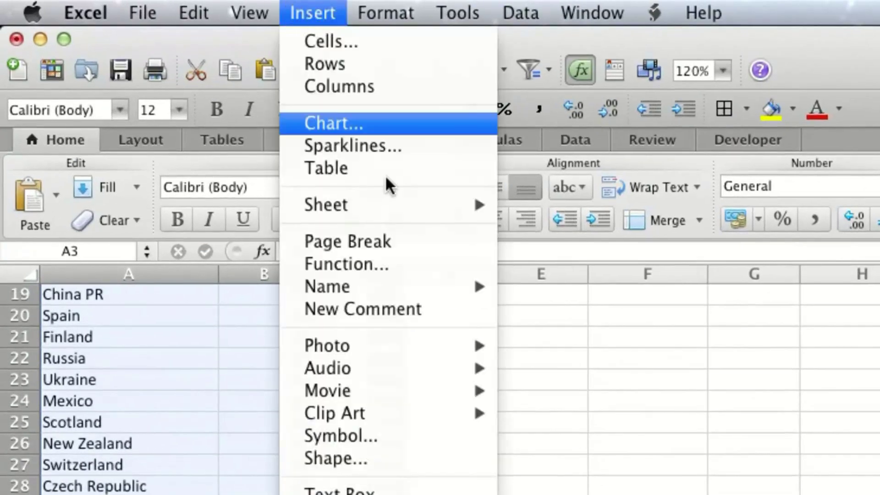
mouse_move(380, 288)
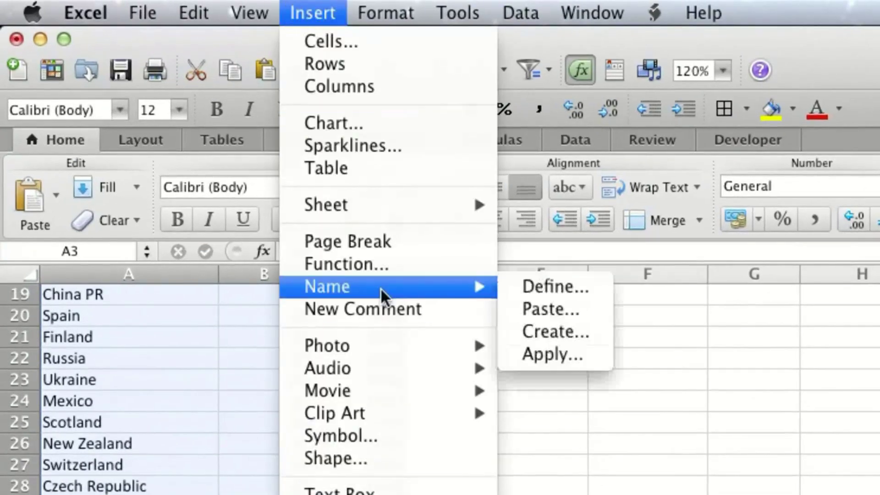
left_click(561, 290)
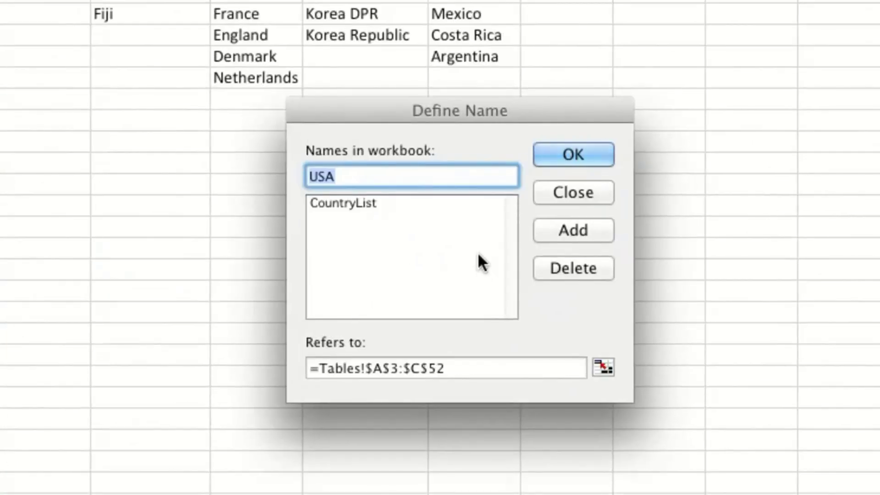
left_click_drag(396, 108, 84, 69)
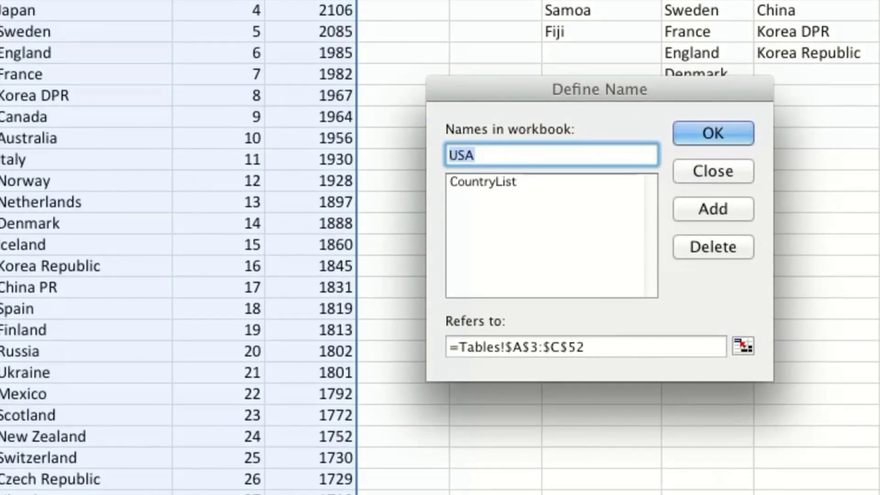
type("RankTab")
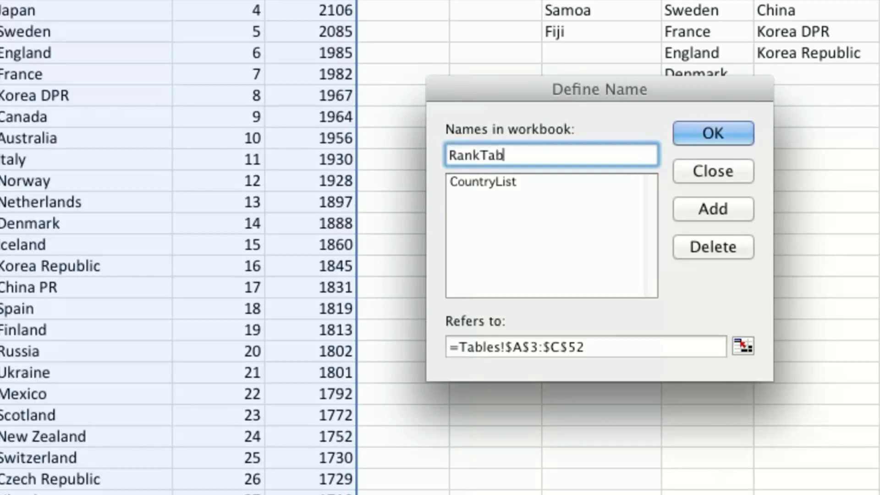
type("le")
left_click(706, 138)
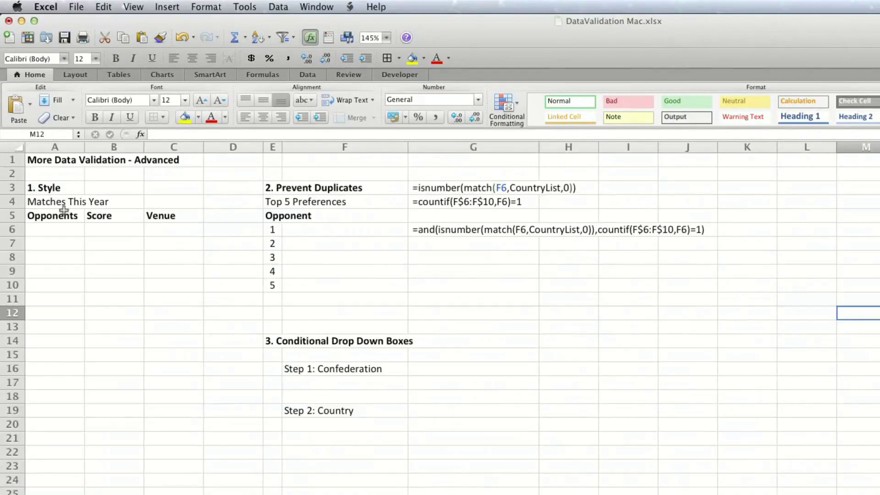
Step: Give the Opponents cells List data validation with source =CountryList
left_click_drag(55, 229, 51, 425)
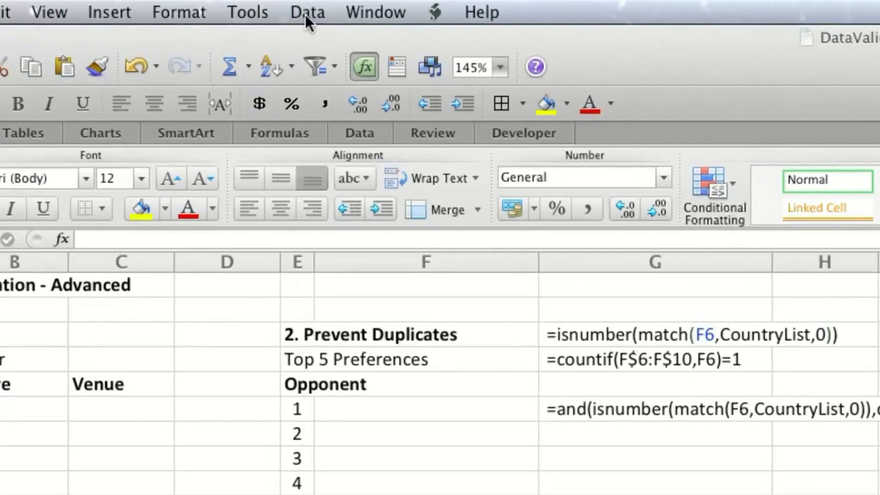
left_click(305, 15)
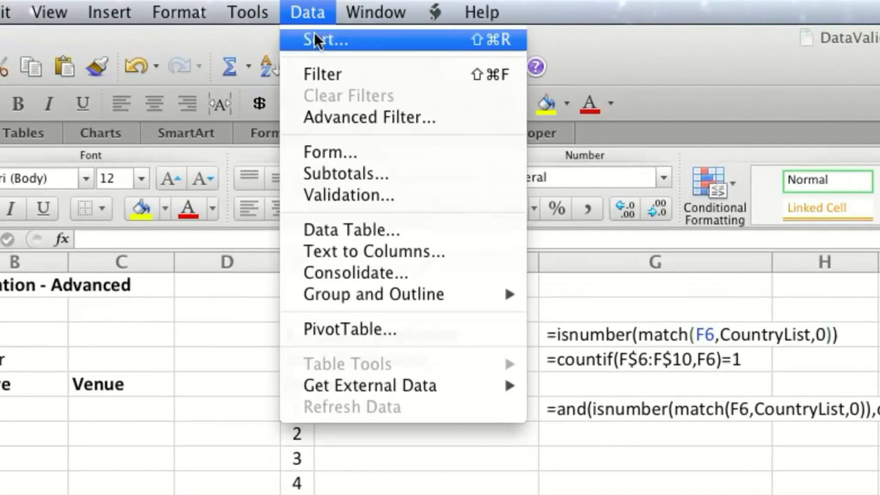
left_click(366, 198)
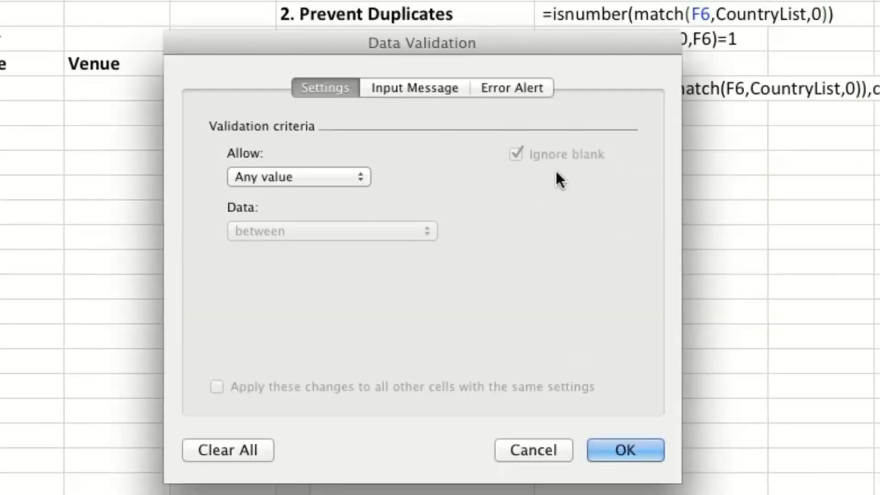
left_click(348, 155)
left_click(272, 213)
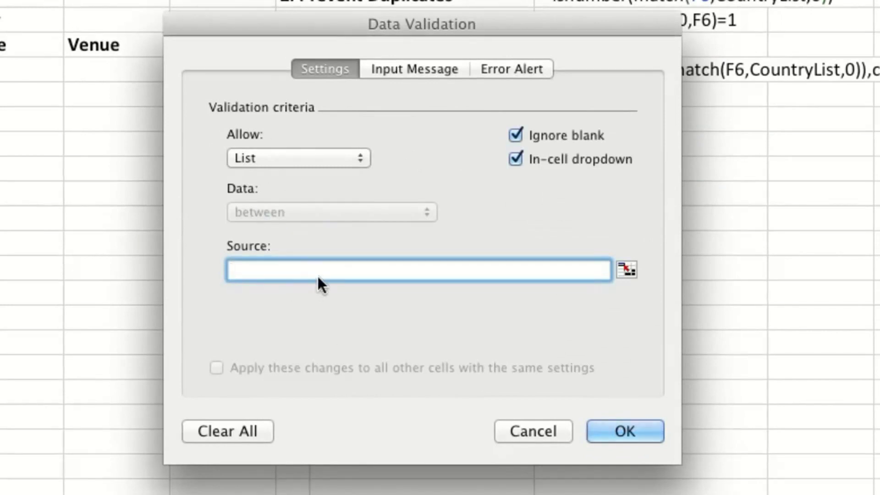
type("=CountryList")
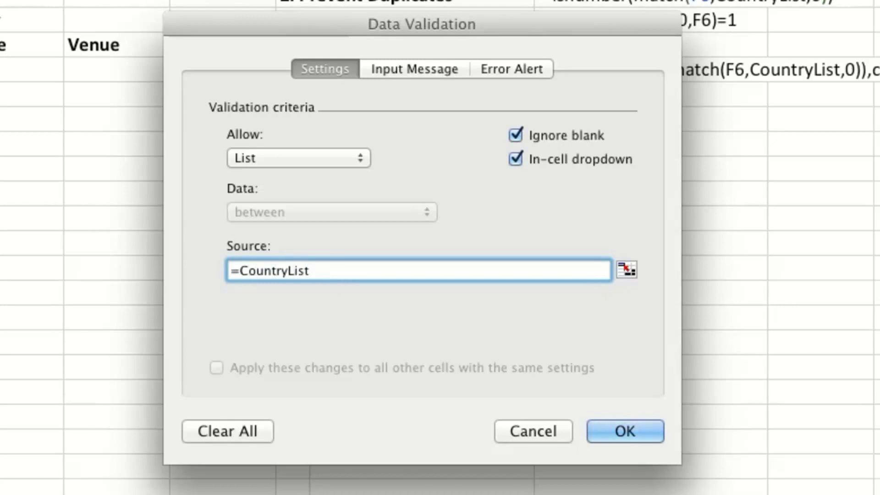
Step: Apply the validation and pick France, Russia and Sweden from the dropdowns in A6:A8
left_click(625, 431)
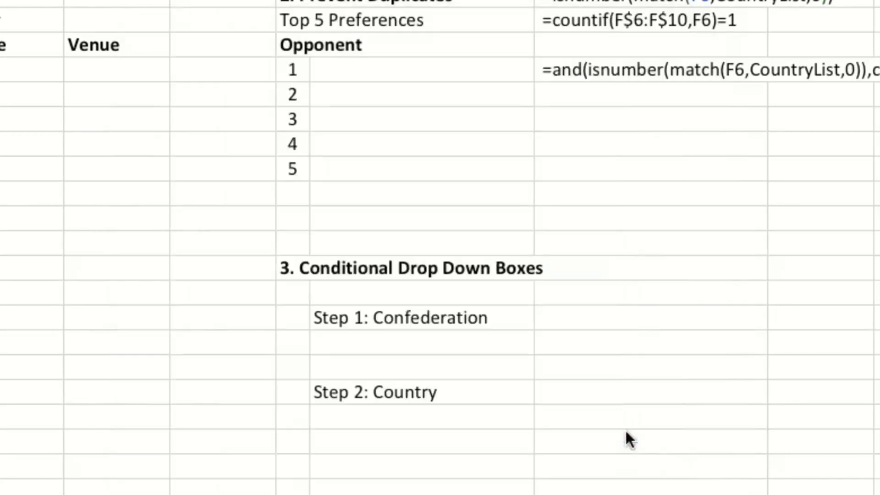
left_click(110, 94)
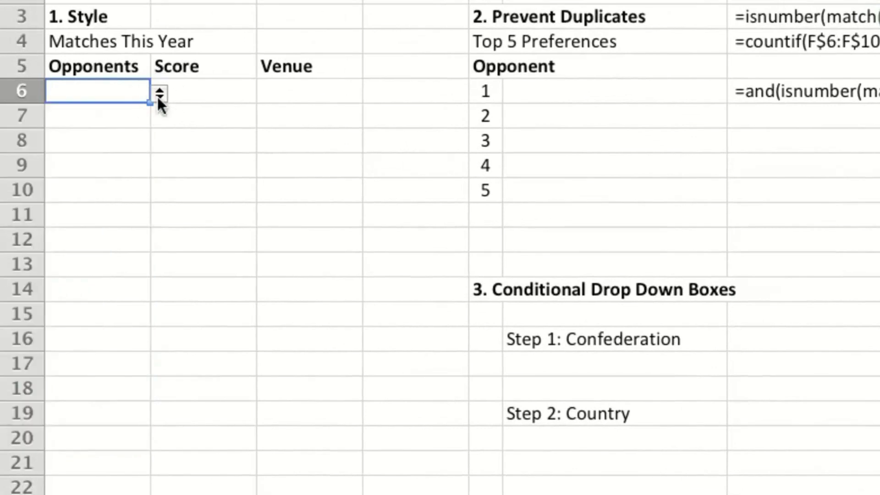
left_click(159, 95)
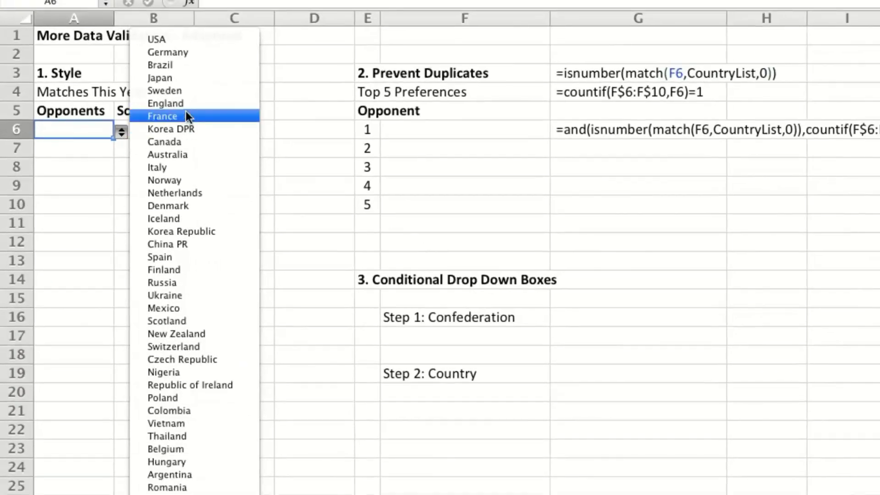
left_click(185, 115)
left_click(102, 148)
left_click(121, 150)
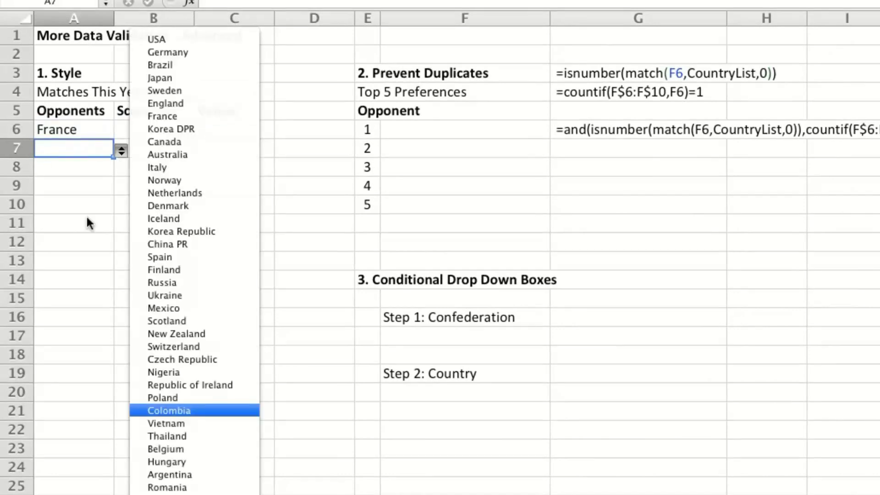
left_click(170, 283)
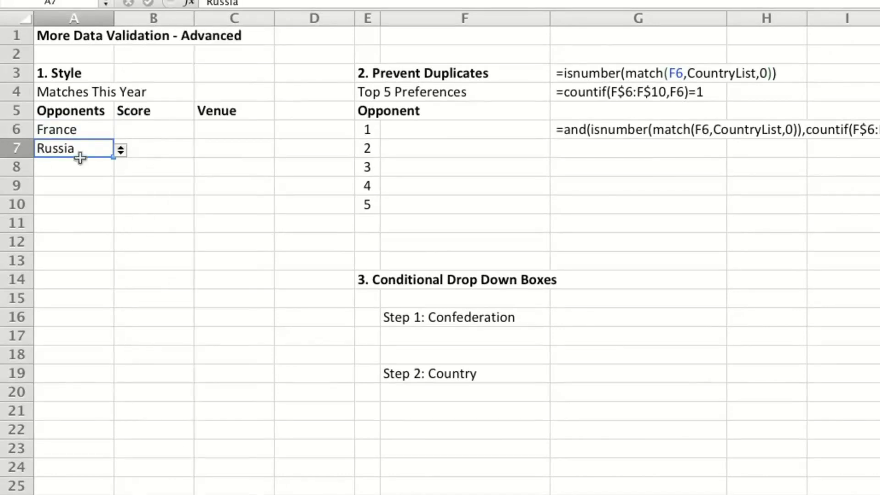
left_click(98, 168)
left_click(124, 171)
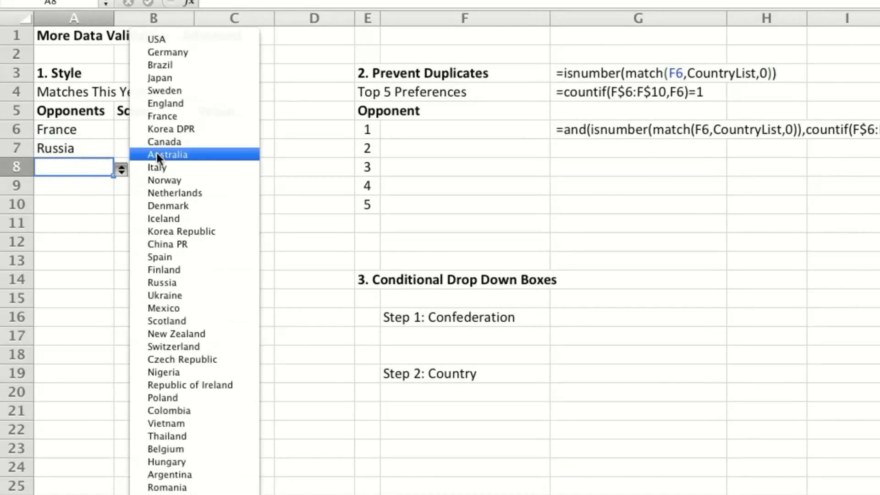
left_click(187, 92)
Step: Enter scores 2-1 and 3.5 in B6 and B7
left_click(149, 128)
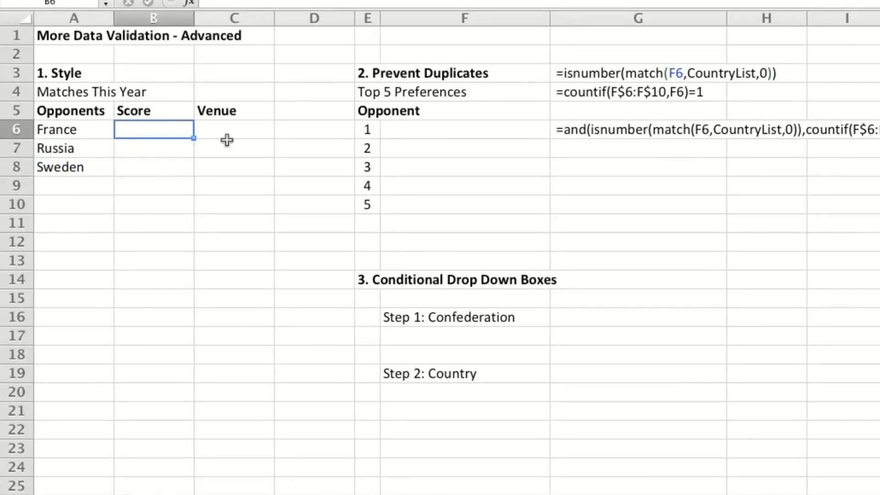
type("2-1")
key("Return")
type("3.5")
key("Return")
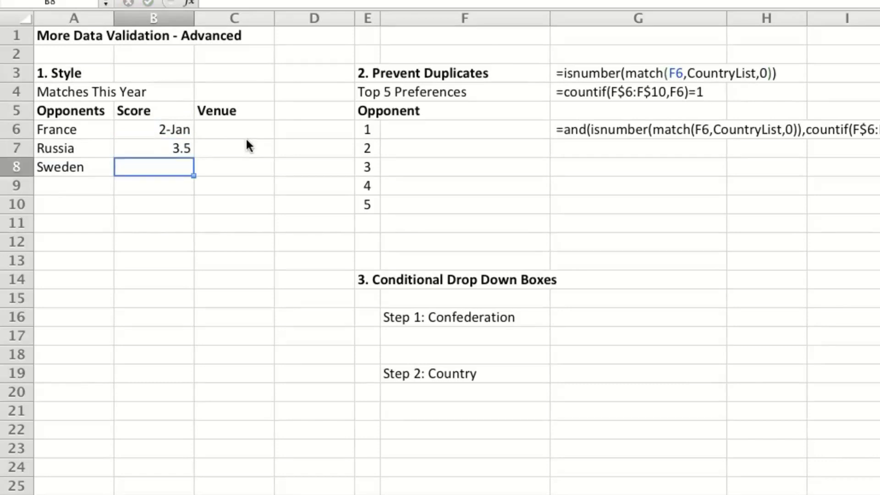
key("Up")
key("Up")
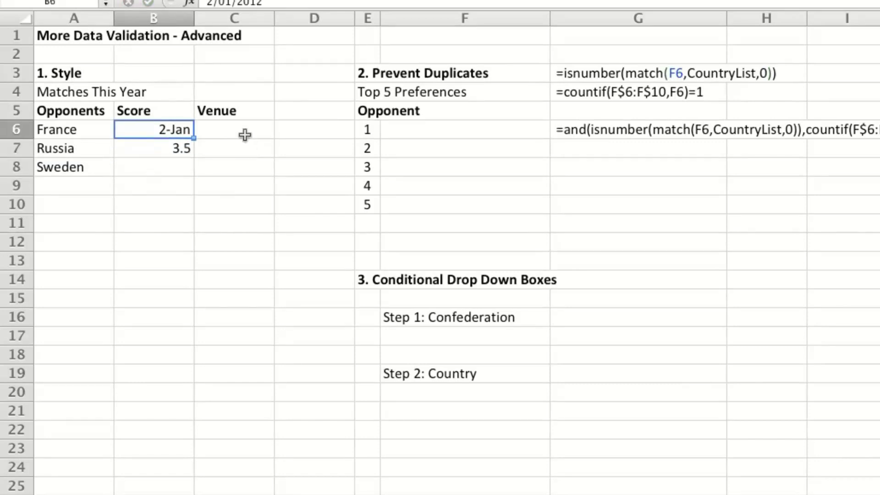
Step: Format the Score cells B6:B12 as Text
left_click_drag(138, 132, 147, 241)
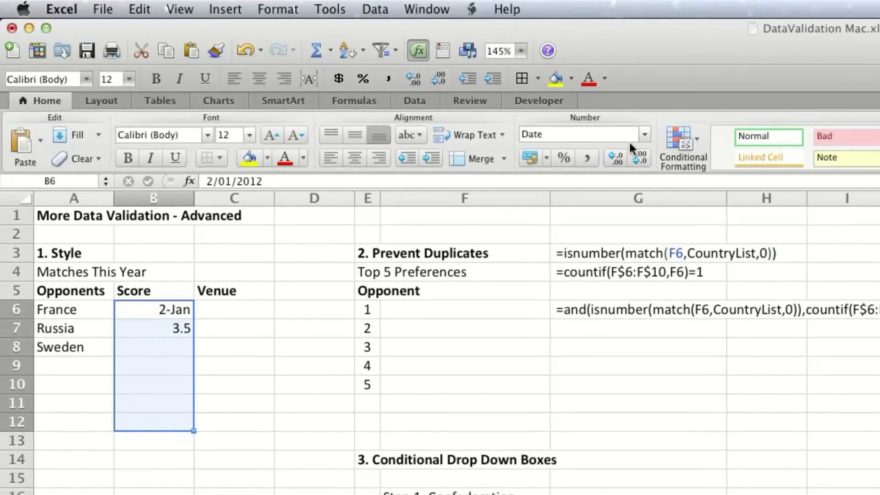
left_click(645, 134)
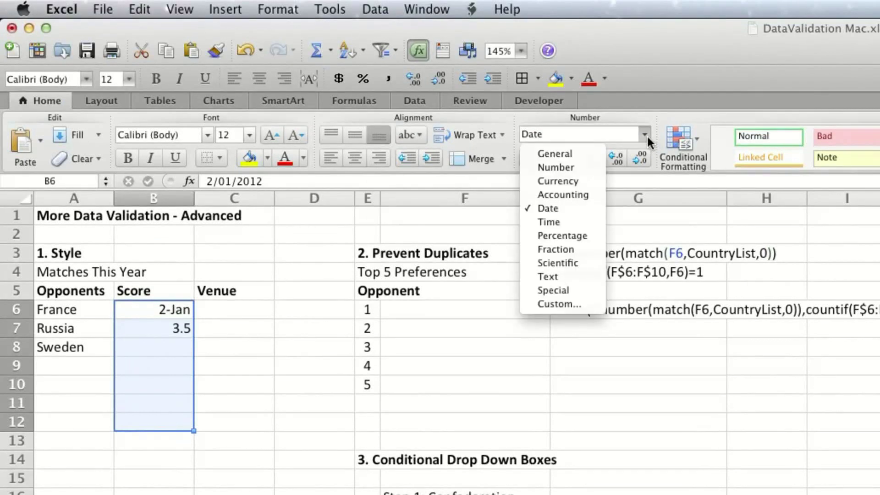
left_click(560, 274)
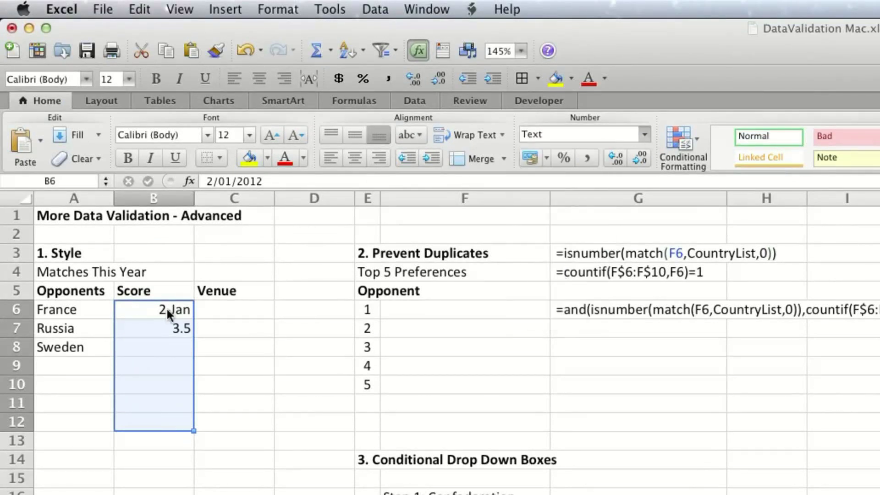
left_click(138, 439)
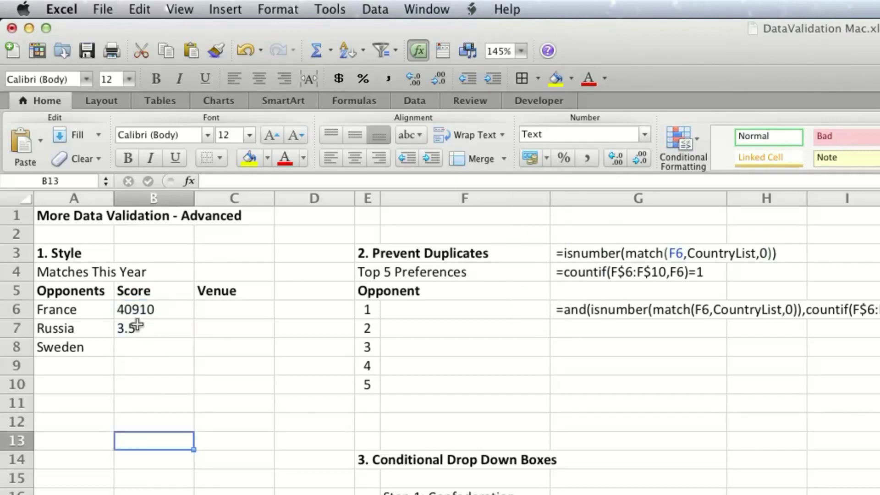
Step: Re-enter the scores 2-1, 3-5 and 3-0 in B6:B8
left_click(192, 316)
type("2-1")
key("Return")
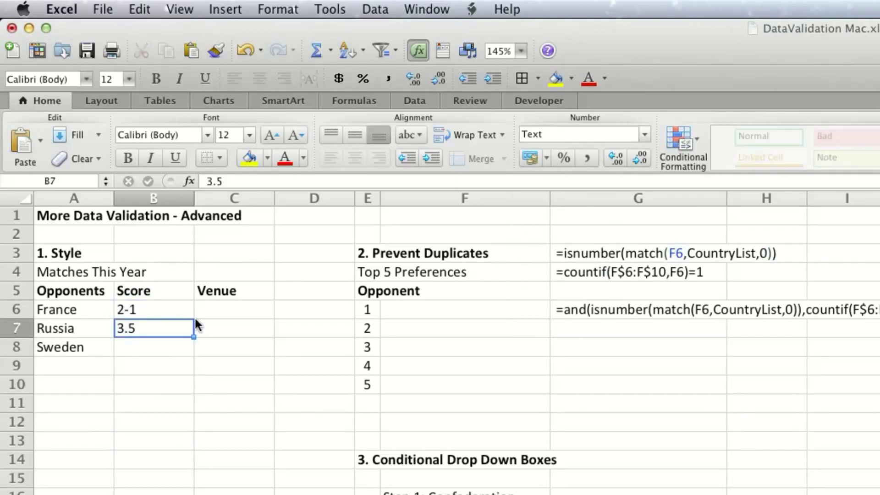
type("3-5")
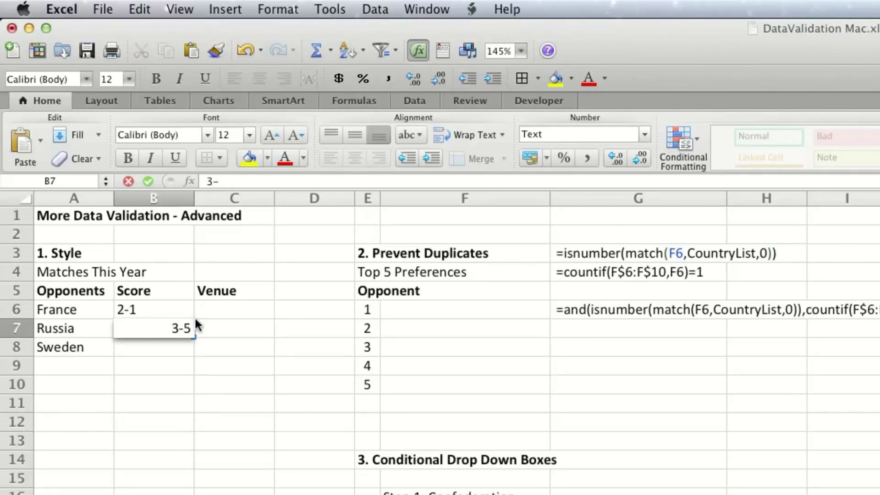
key("Return")
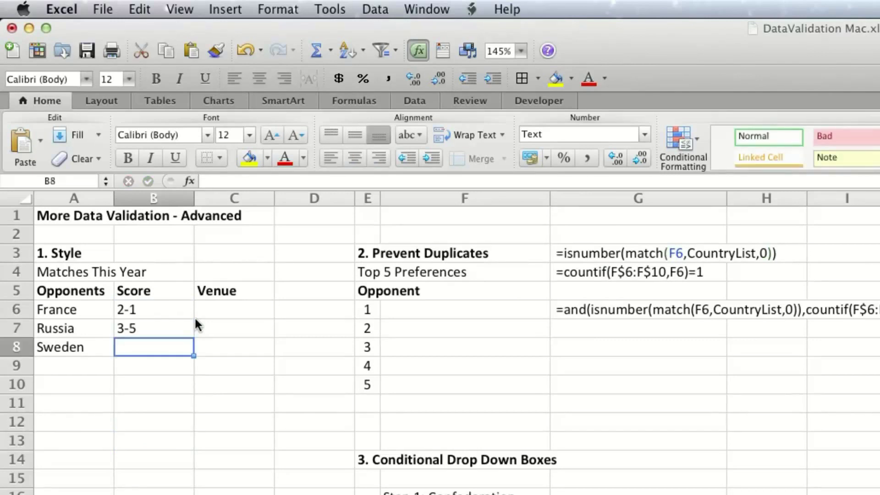
type("3-0")
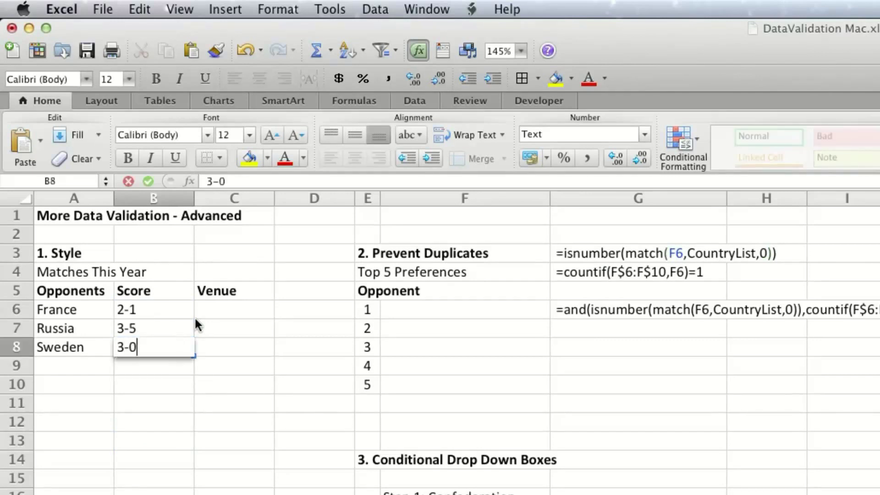
key("Return")
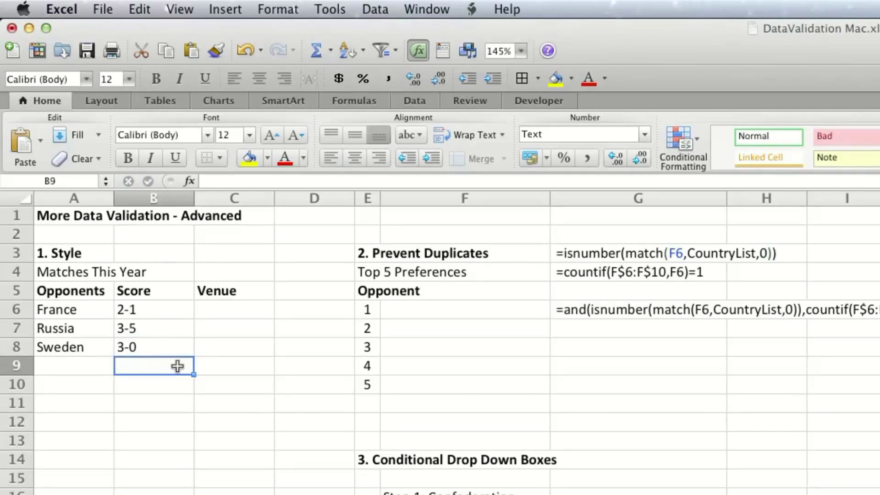
Step: Centre-align the scores in the Score column
left_click_drag(156, 310, 163, 439)
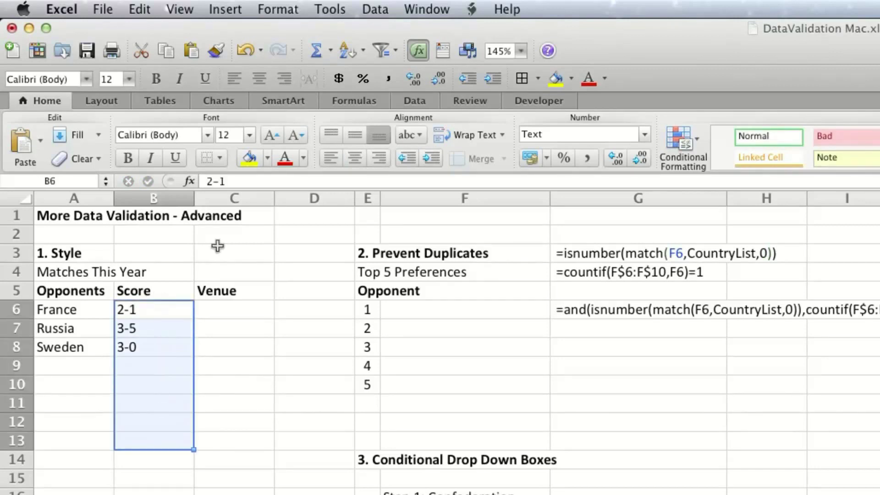
left_click(343, 171)
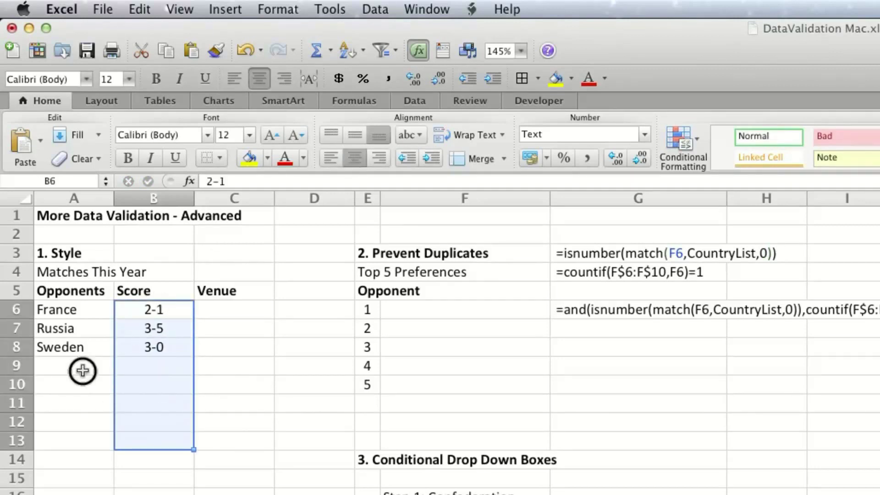
left_click(83, 369)
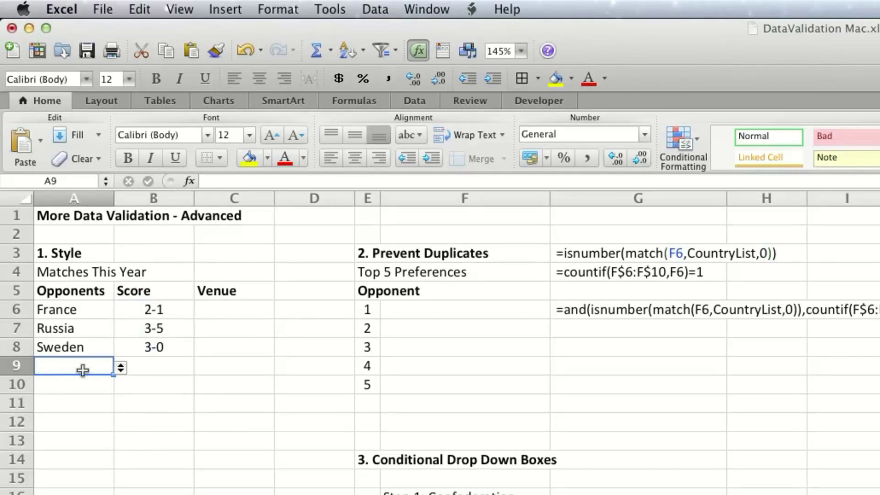
Step: Enter Samoa in A9 and get the not-in-list validation error
type("Samoa")
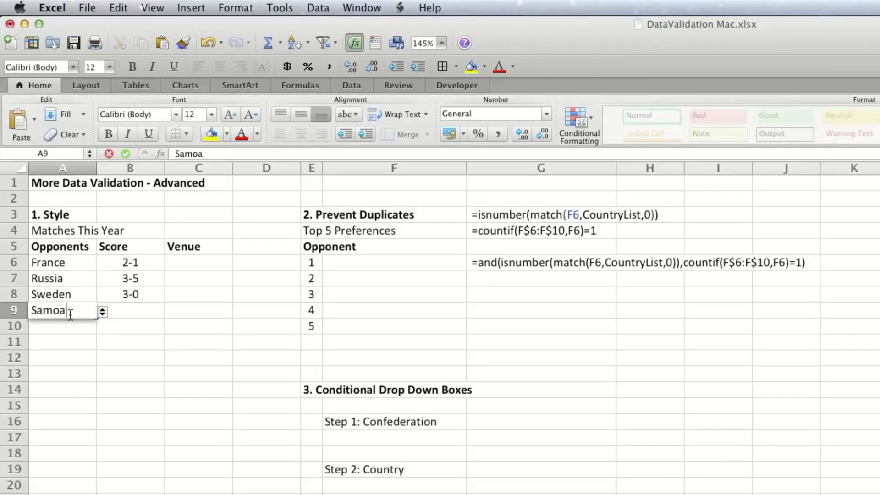
key("Return")
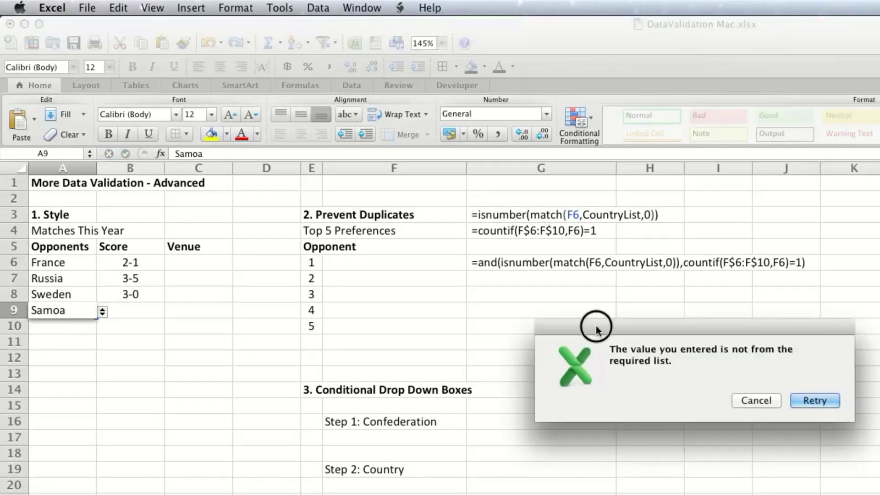
left_click_drag(595, 327, 114, 352)
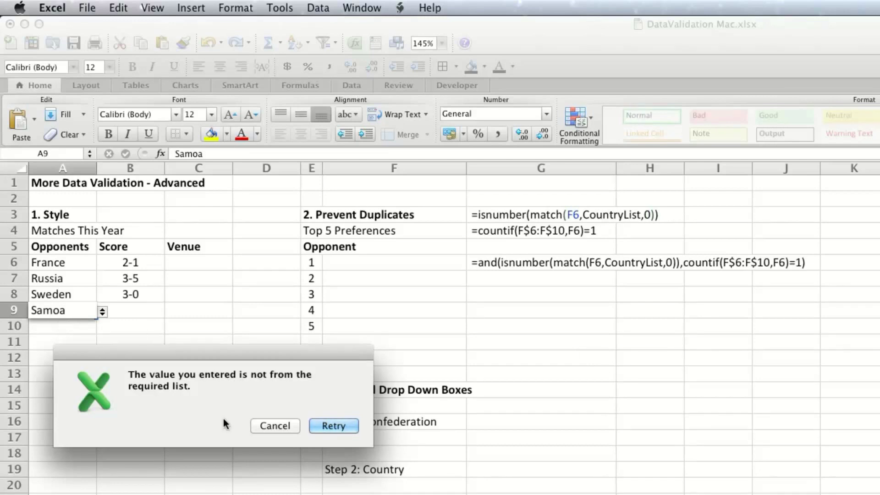
Step: Cancel the Samoa entry and reopen Data Validation for the Opponents cells A6:A20
left_click(279, 426)
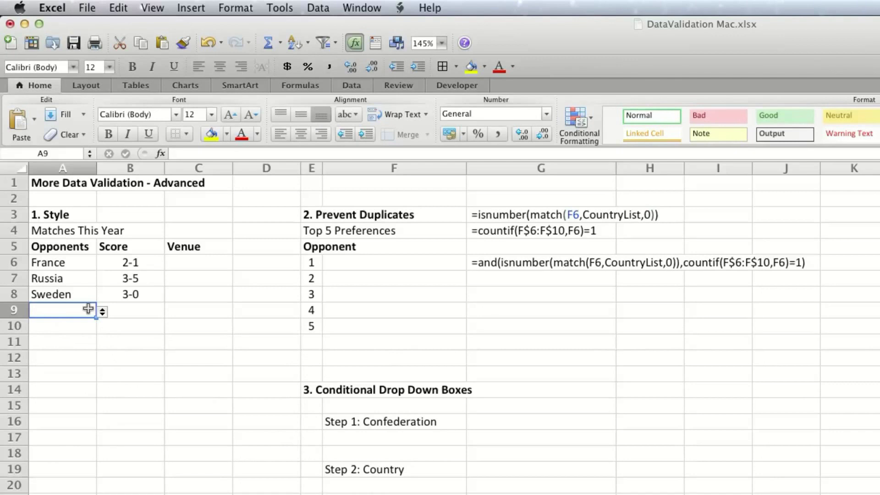
left_click_drag(60, 263, 57, 487)
left_click(317, 8)
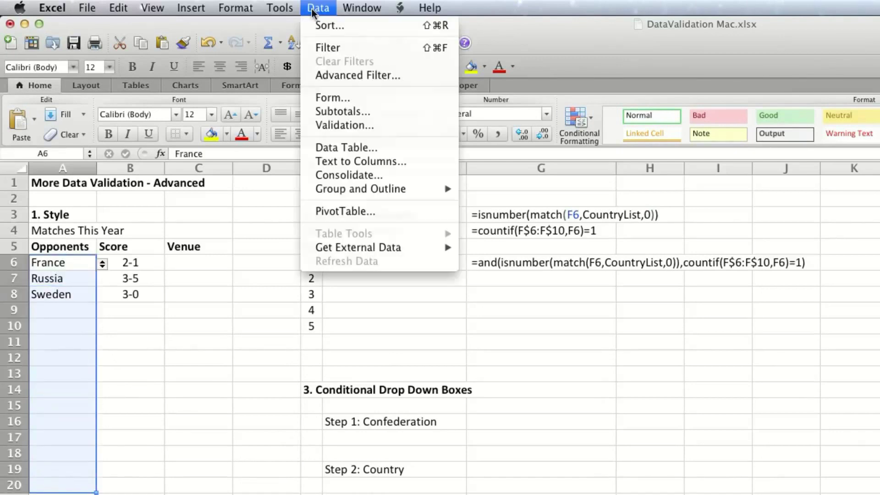
left_click(336, 126)
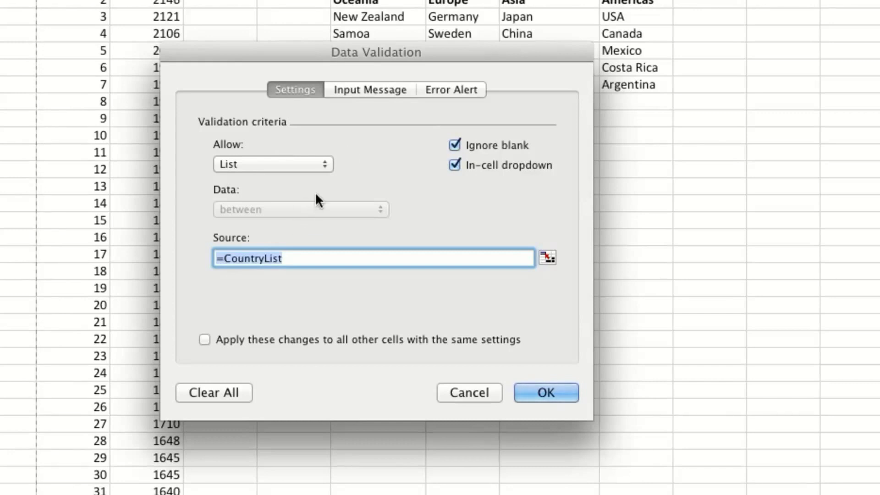
Step: Add an input message titled Country reading 'Pick from the List'
left_click(370, 89)
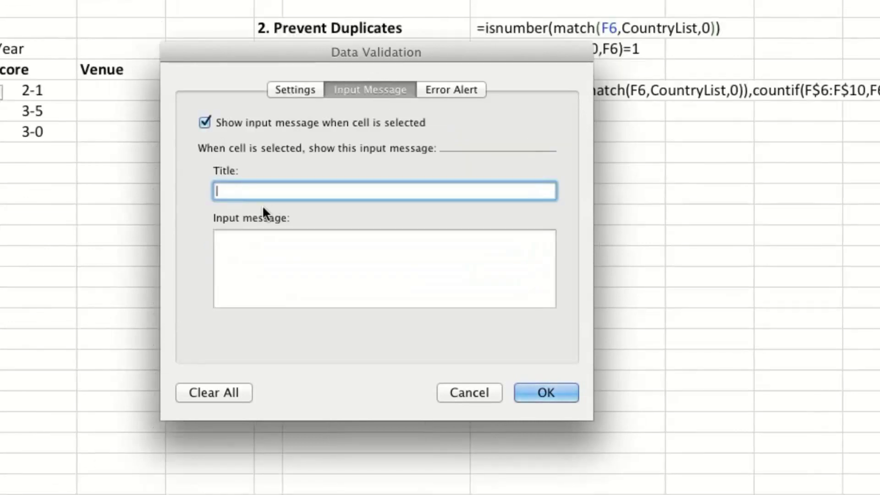
type("Country")
key("Tab")
type("Pick fro")
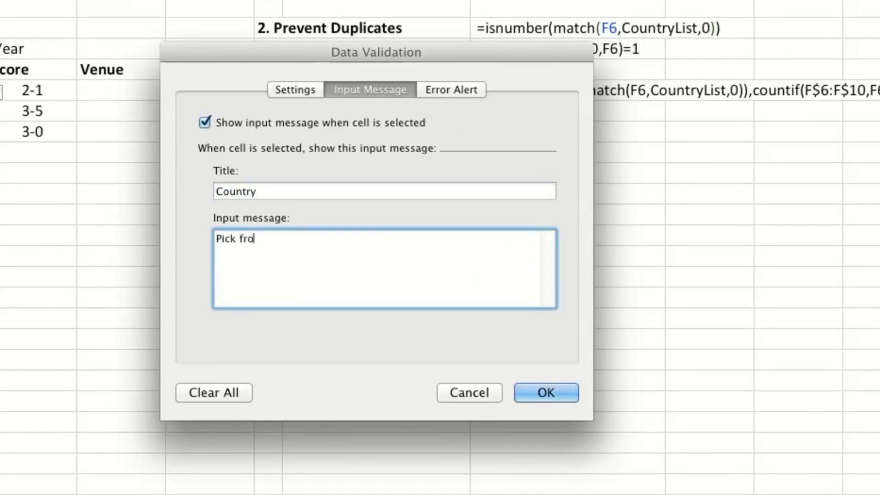
type("m the List")
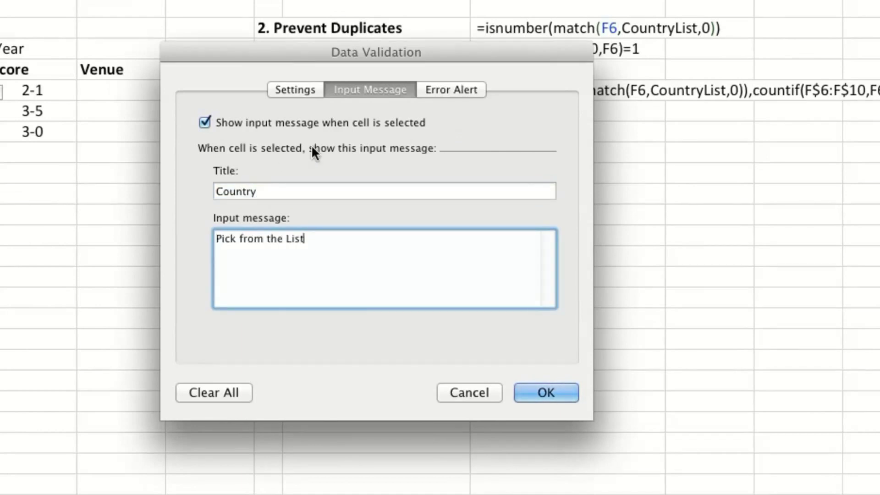
Step: Set a Warning error alert titled Country: 'Your selection does not appear in the list - do you want to continue?'
left_click(432, 93)
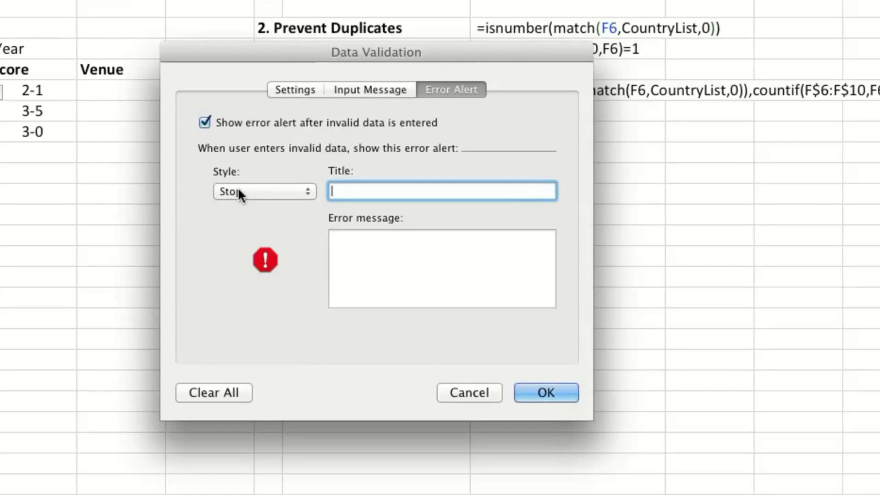
left_click(293, 193)
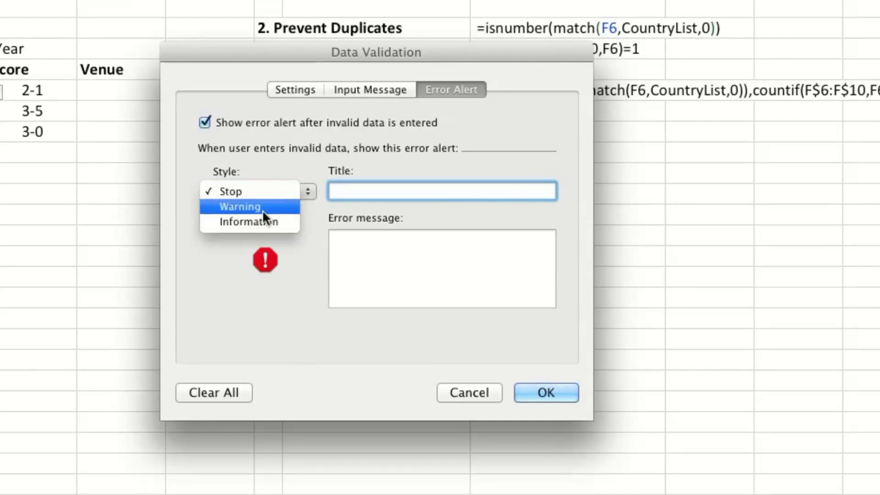
key("Escape")
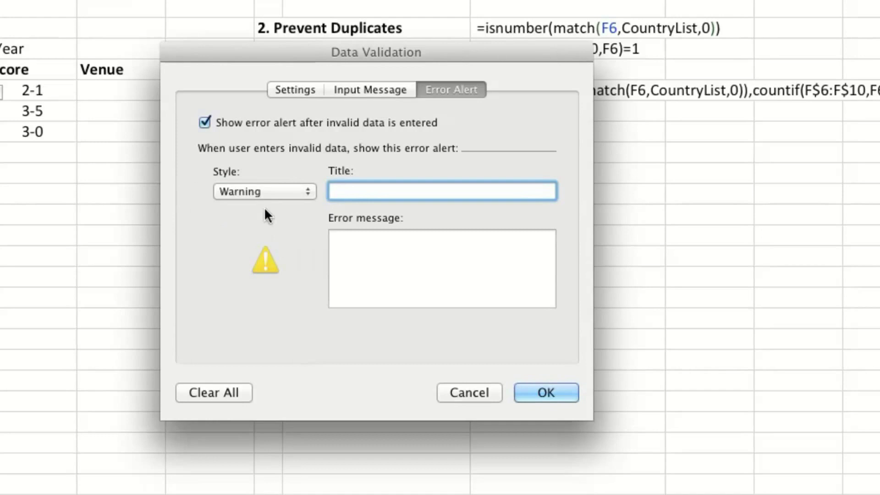
type("Country")
key("Tab")
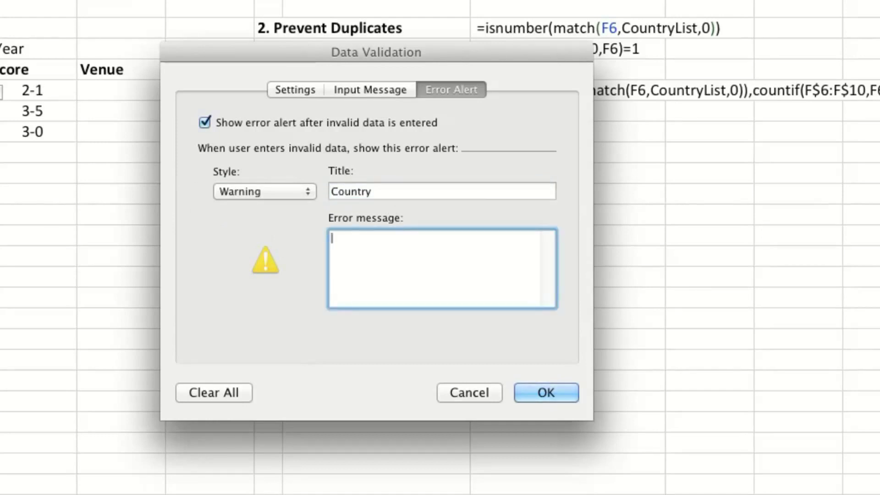
type("Your selection does not")
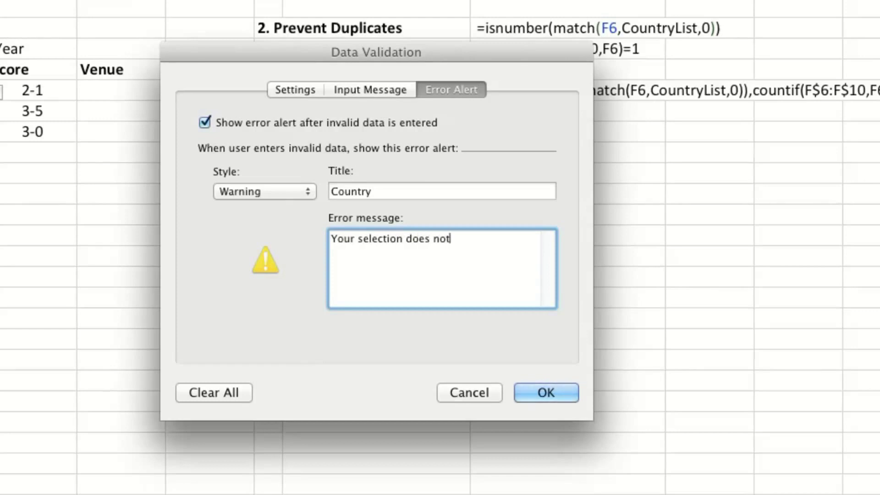
type(" appear in the list - do you want to continue?")
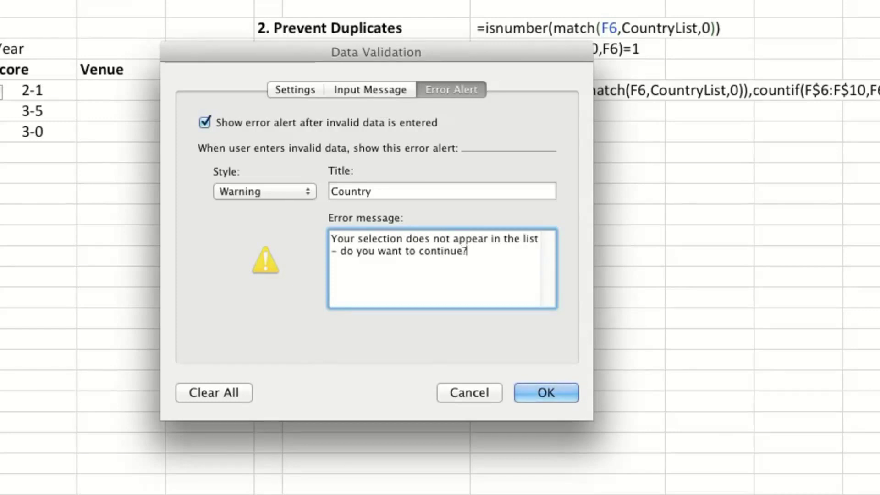
Step: Apply the new validation settings and check the Country prompt on the Opponents cells
left_click(559, 396)
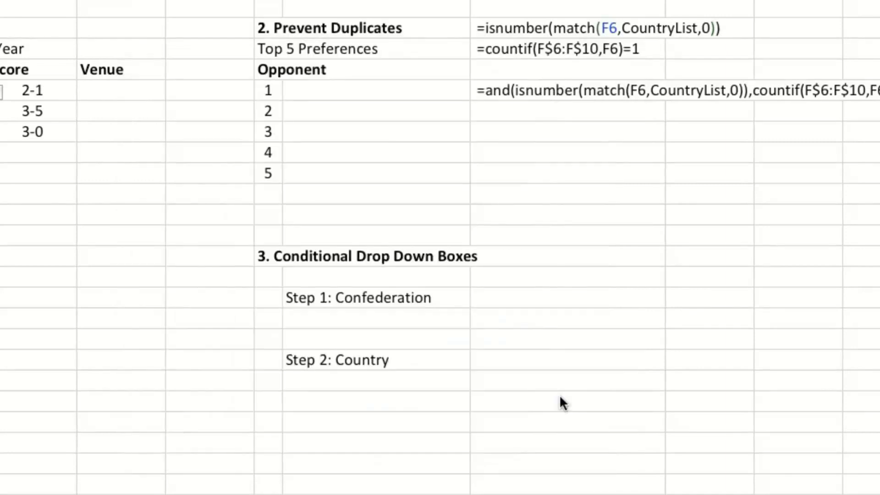
key("Down")
key("Down")
key("Down")
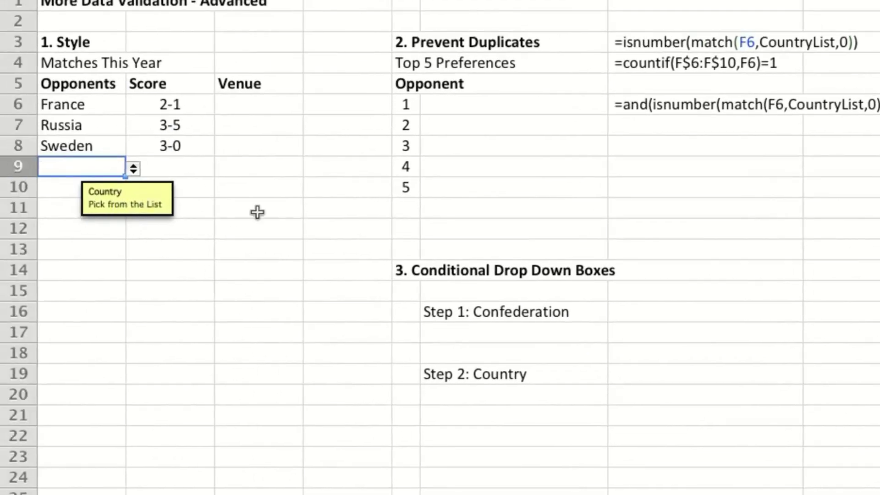
left_click(90, 104)
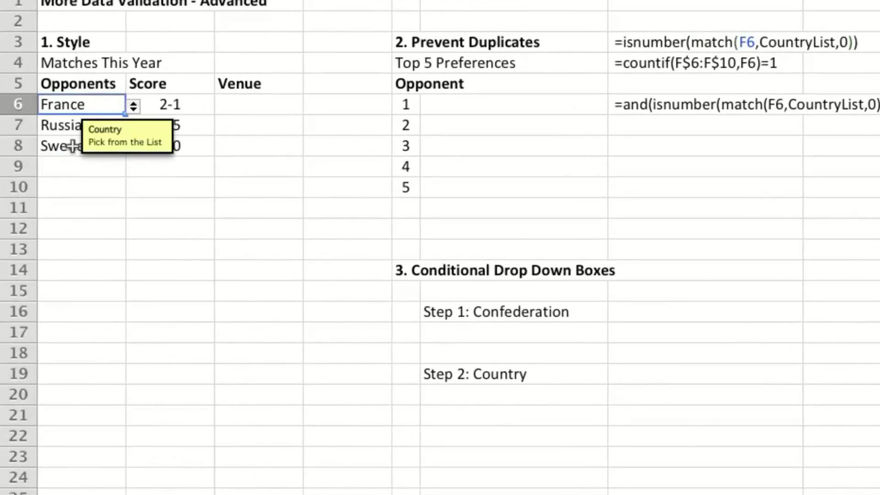
left_click(69, 126)
left_click(57, 166)
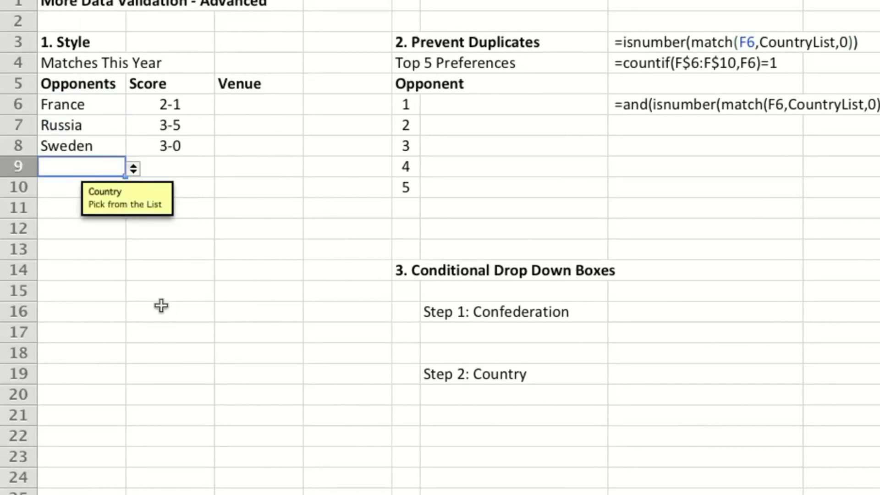
Step: Enter Samoa in A9 and accept it despite the Country warning
type("Samoa")
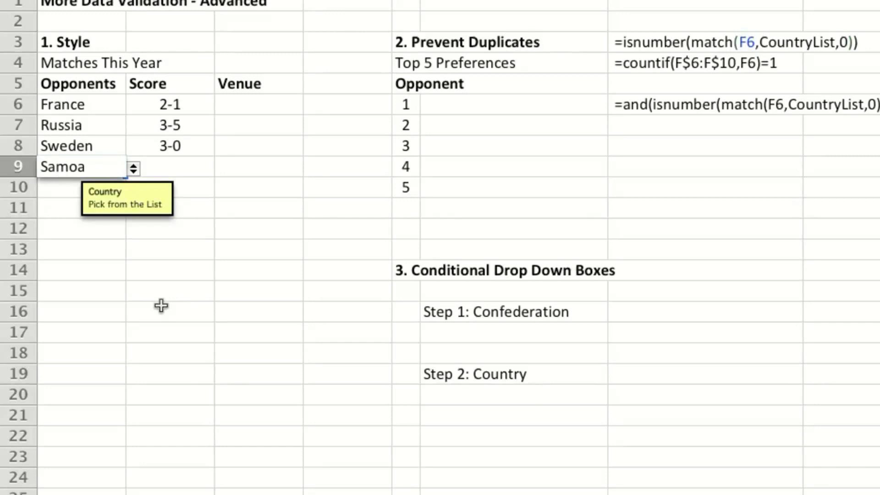
key("Return")
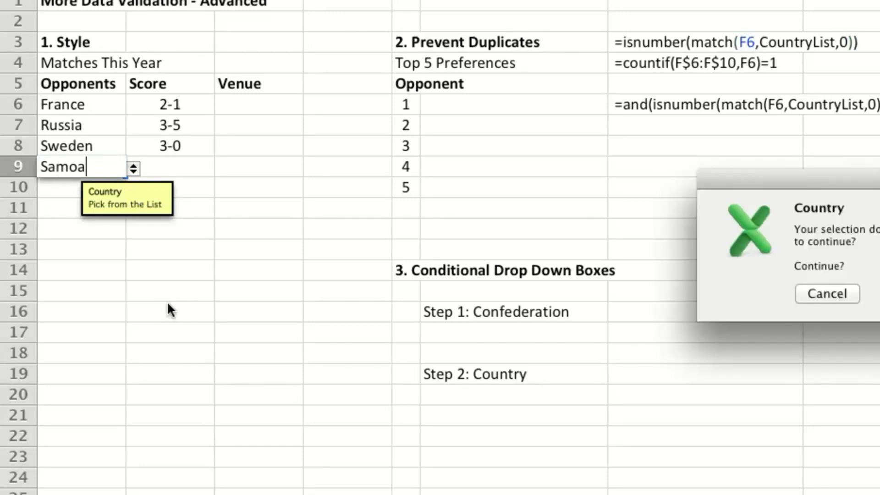
left_click_drag(825, 177, 183, 219)
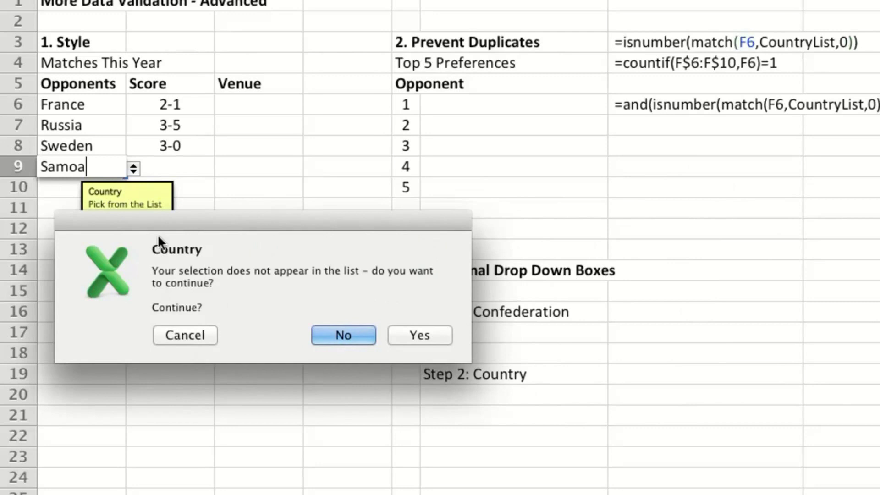
left_click(419, 337)
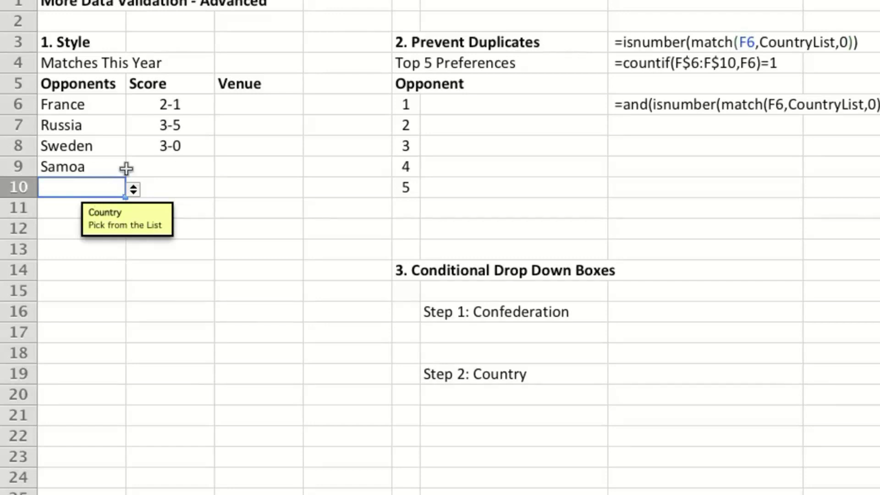
Step: Change the A6:A19 validation error alert style to Information
left_click(96, 105)
left_click_drag(96, 106, 92, 387)
left_click(403, 0)
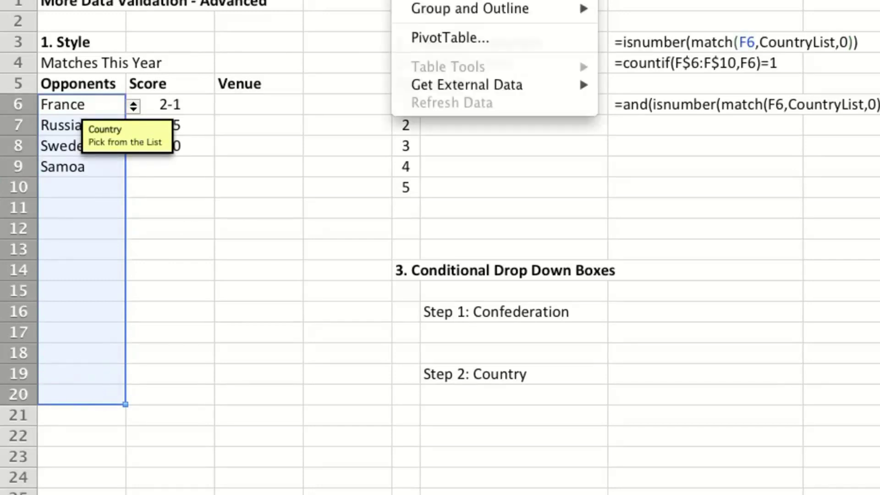
left_click(651, 69)
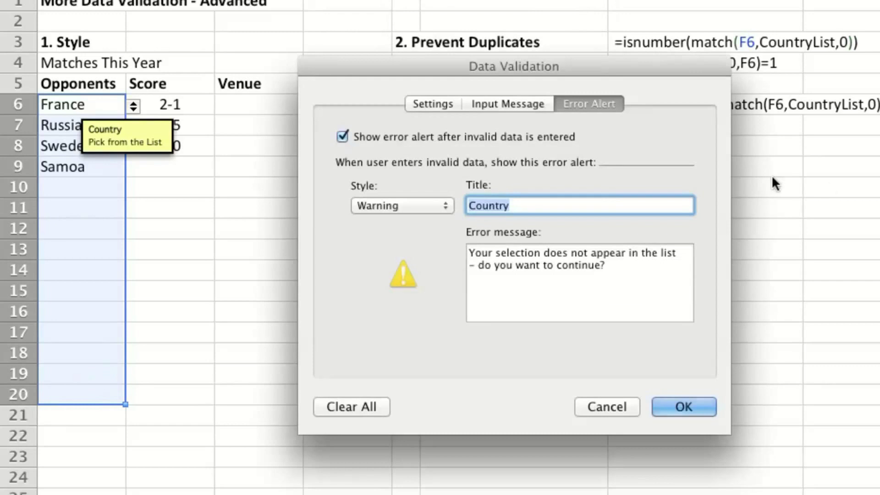
left_click(429, 205)
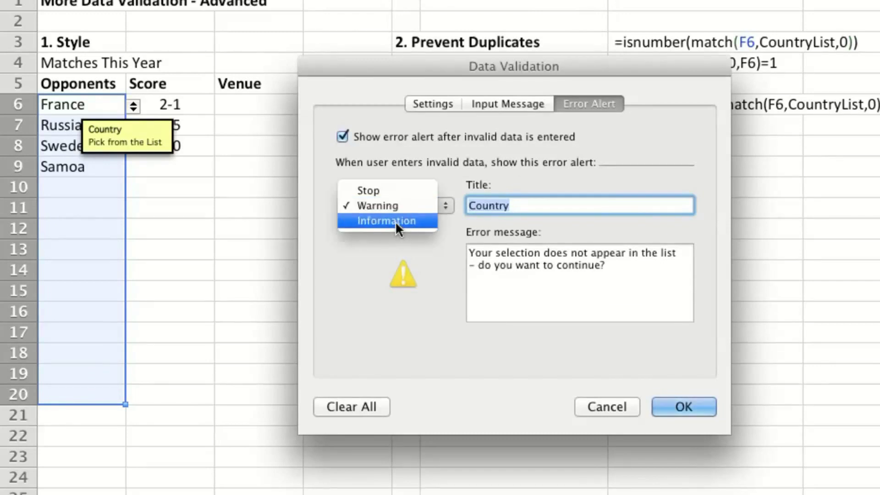
left_click(395, 221)
left_click(693, 403)
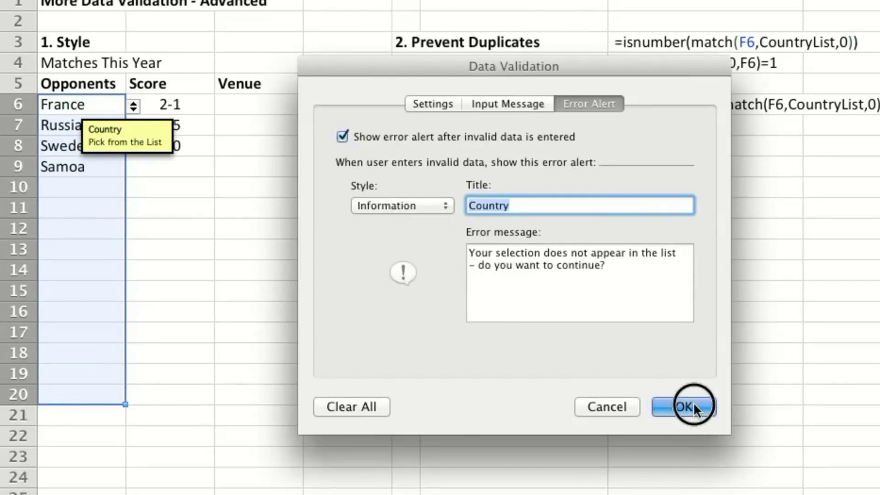
Step: Enter Samoa in A10 and accept it from the information alert
left_click(88, 190)
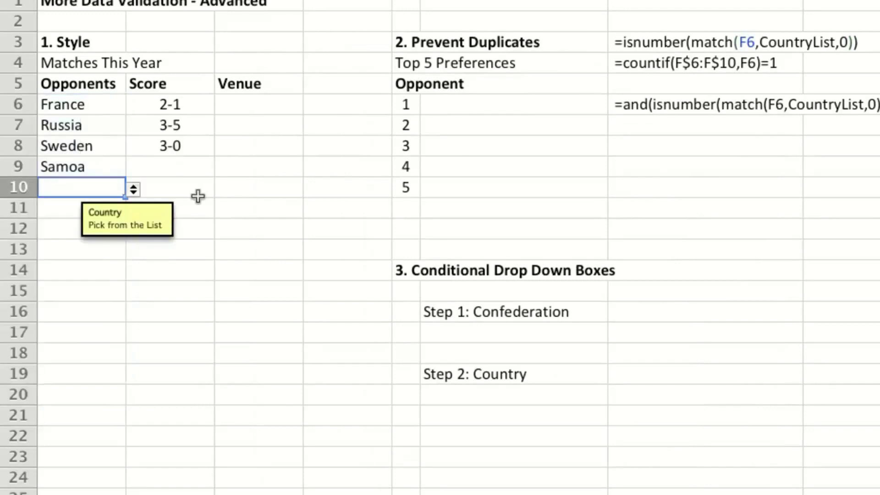
type("Samoa")
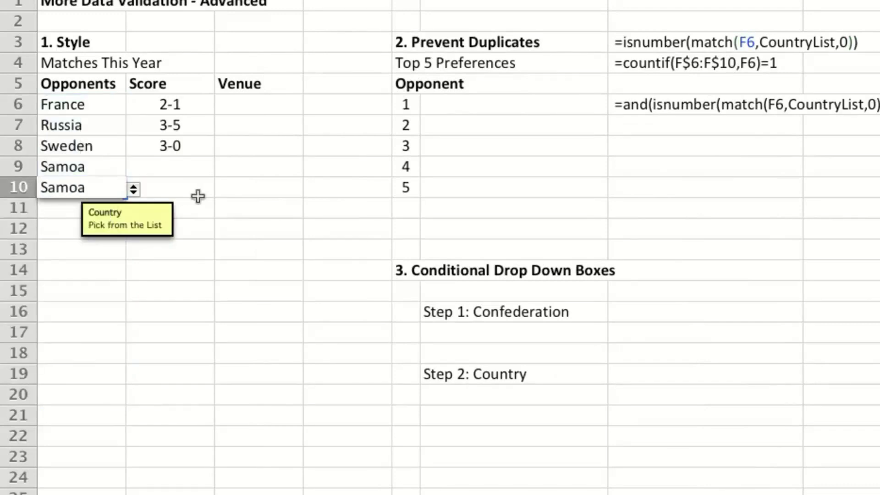
key("Return")
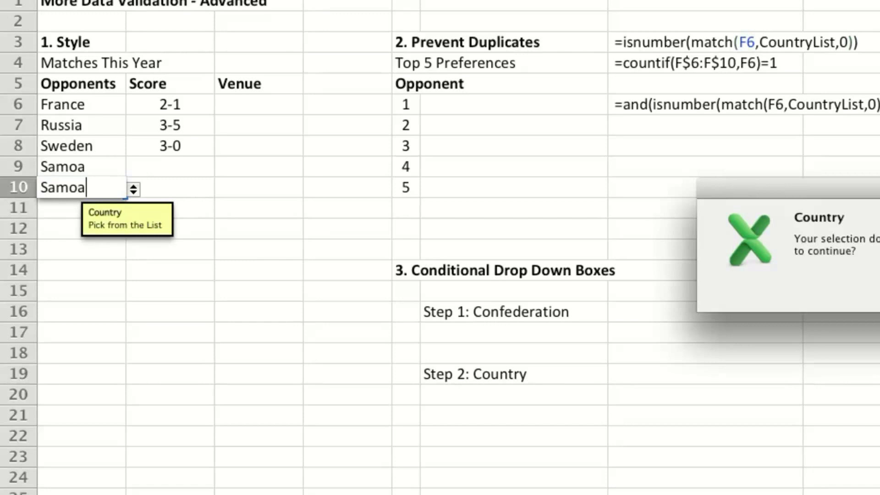
key("Return")
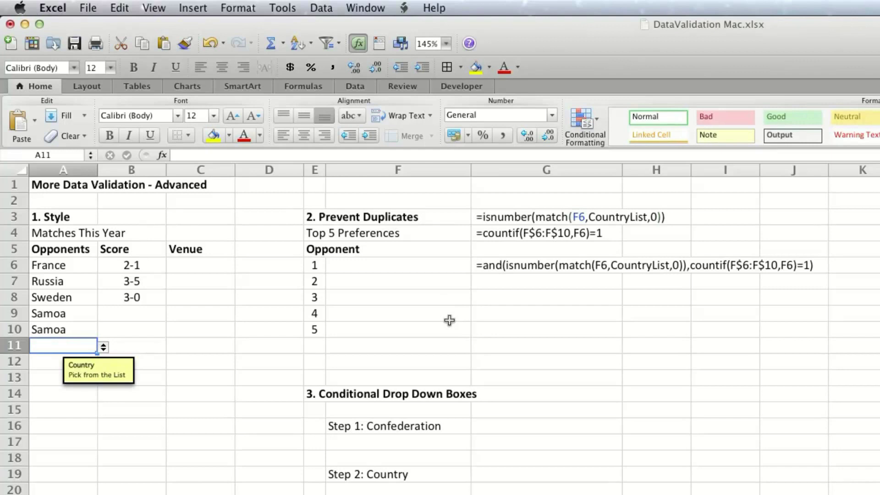
left_click(384, 273)
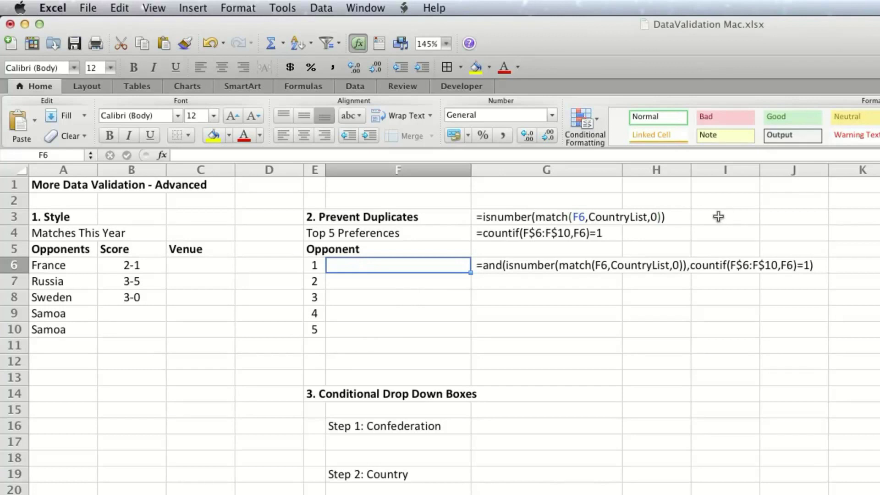
Step: Label cell I3 'Is country on the list'
left_click(500, 216)
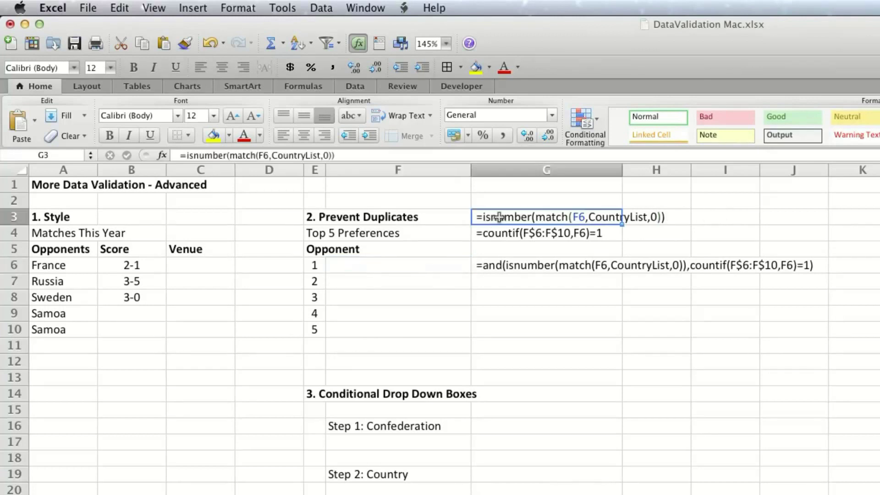
left_click(718, 216)
type("Is copu")
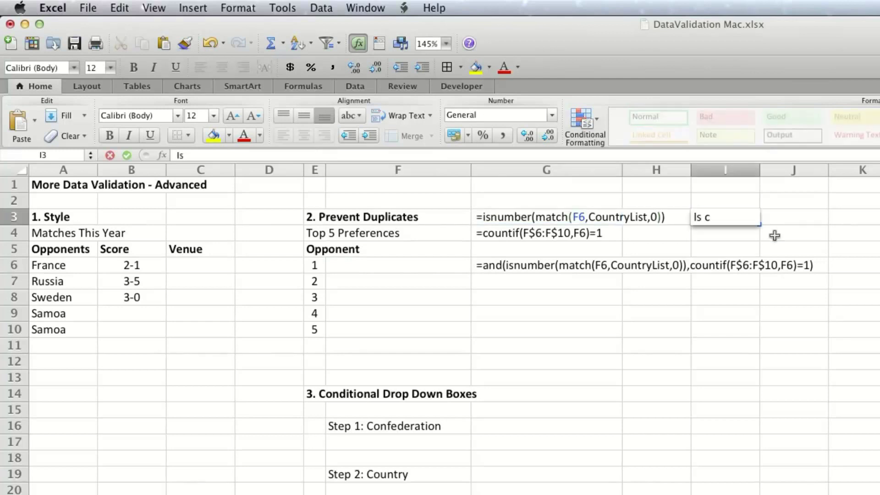
key("BackSpace")
key("BackSpace")
type("ountry on the list")
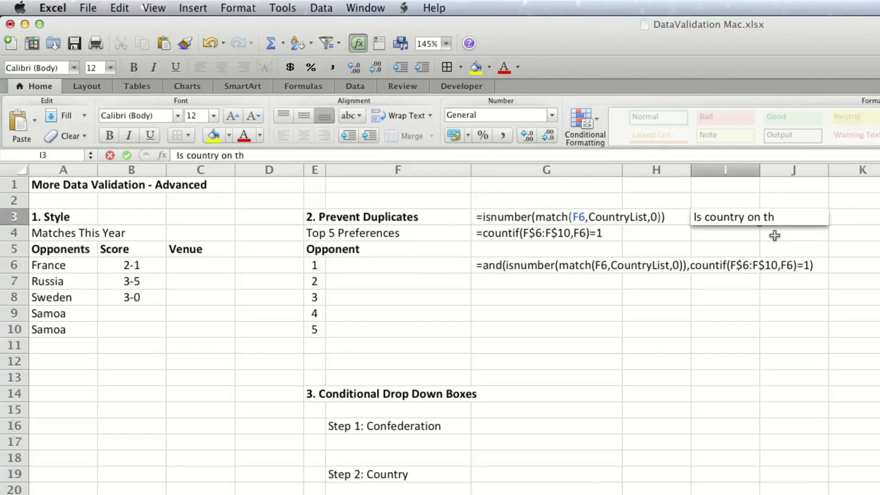
key("Return")
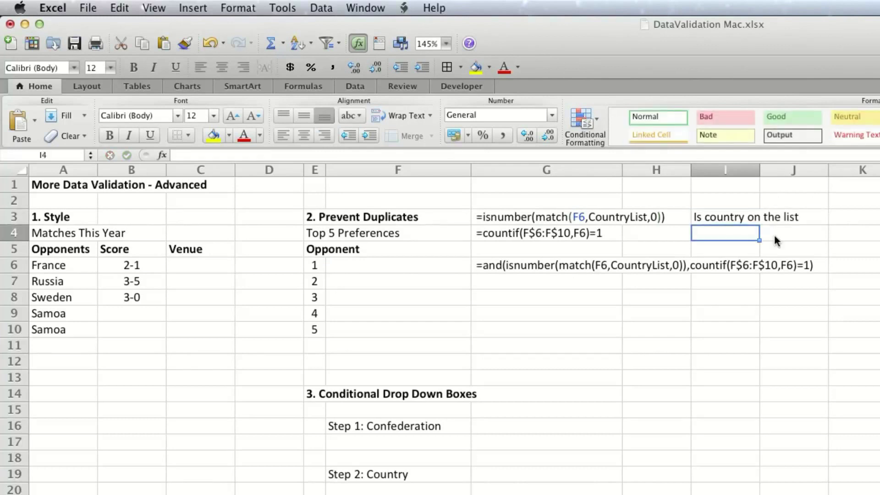
Step: Label cell I4 'duplicate'
left_click(724, 217)
left_click(713, 233)
type("duplicate")
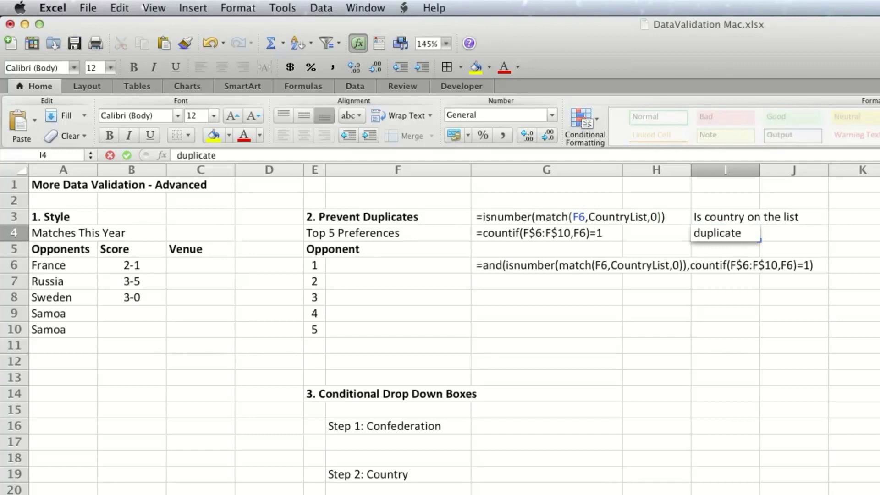
key("Return")
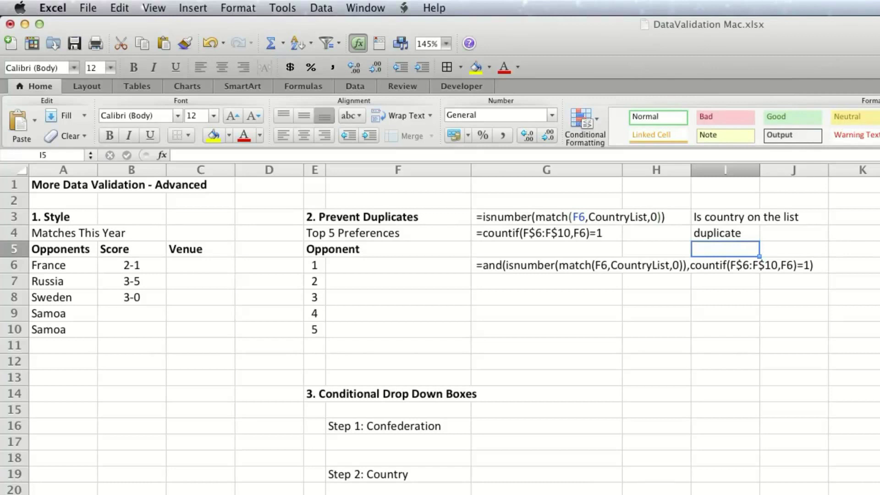
Step: Give F6:F10 the Custom validation formula =isnumber(match(f6,CountryList,0))
left_click(500, 265)
left_click_drag(379, 264, 383, 332)
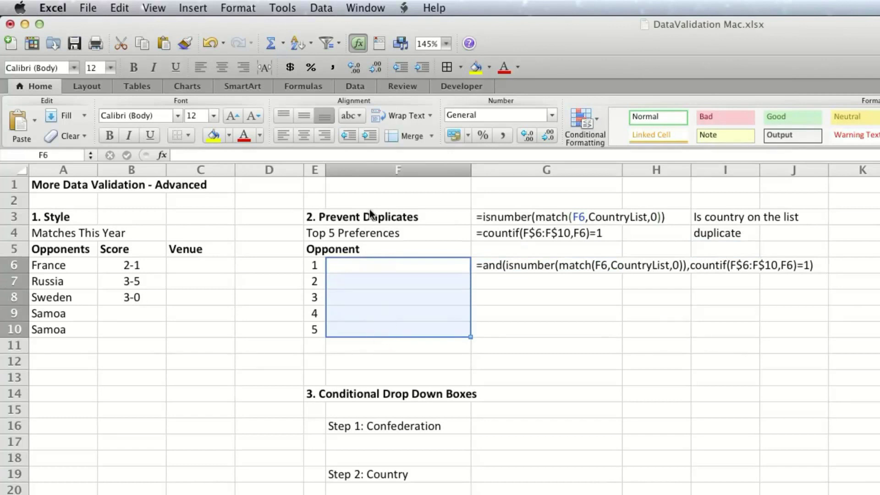
left_click(324, 9)
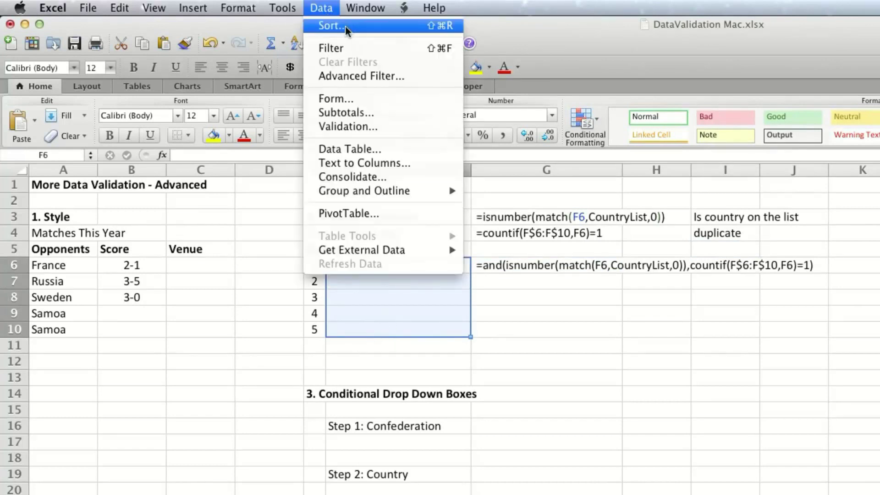
left_click(347, 127)
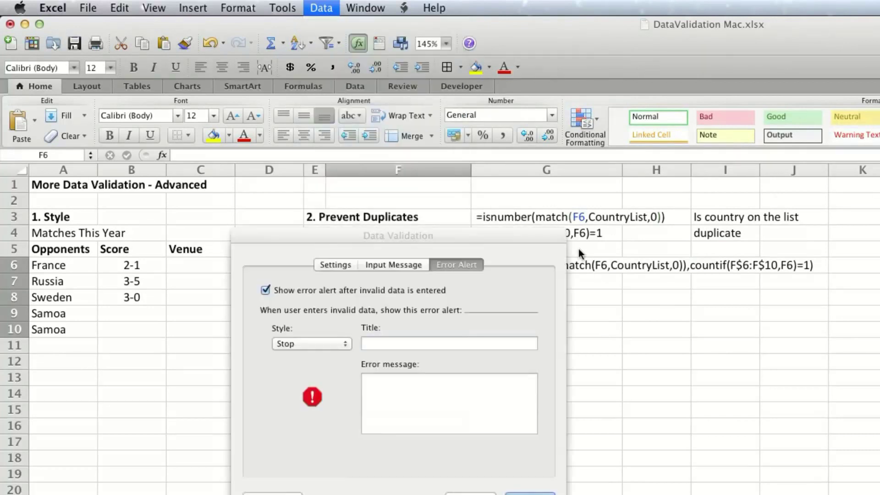
left_click_drag(423, 237, 672, 142)
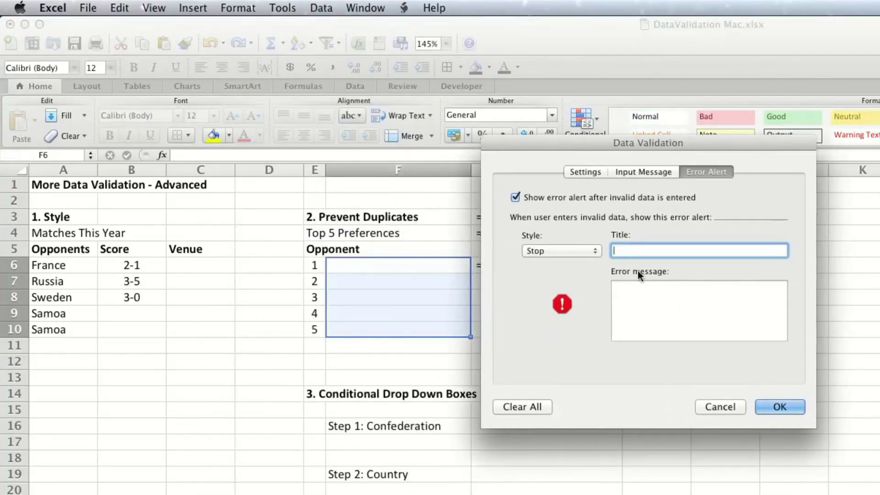
left_click(585, 171)
left_click(592, 232)
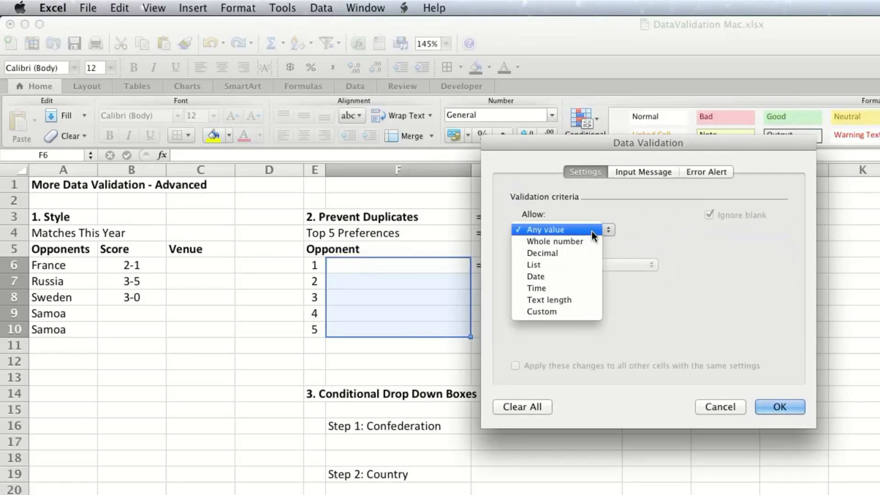
left_click(543, 310)
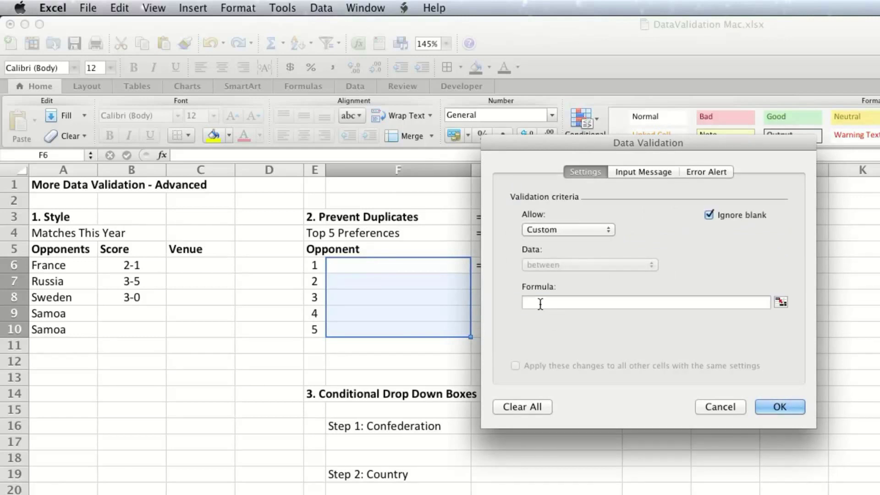
left_click(543, 303)
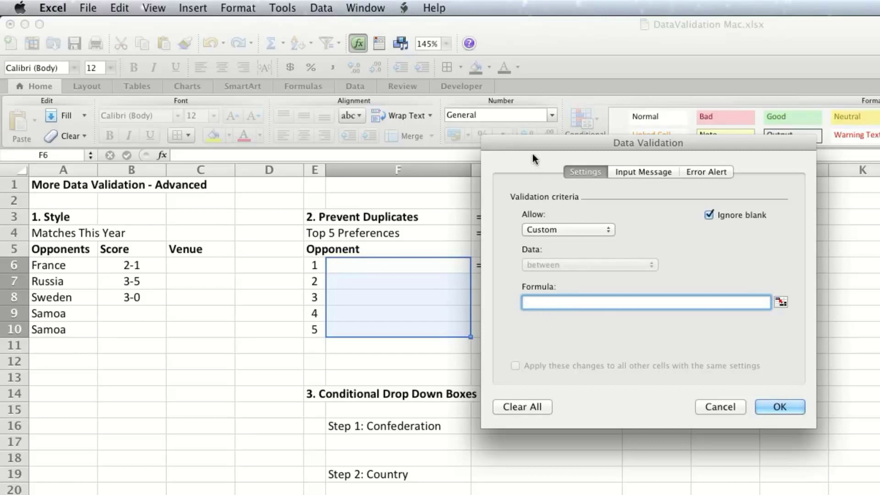
left_click_drag(532, 155, 521, 261)
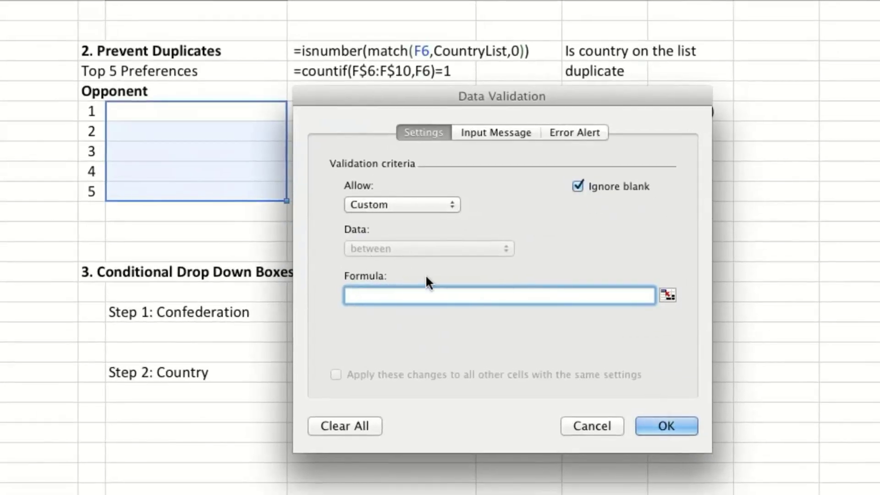
type("=")
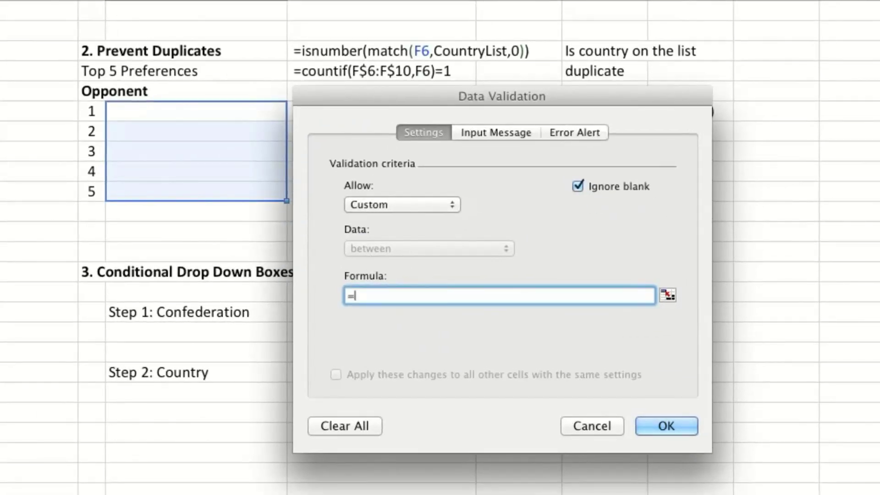
type("isnumber(m")
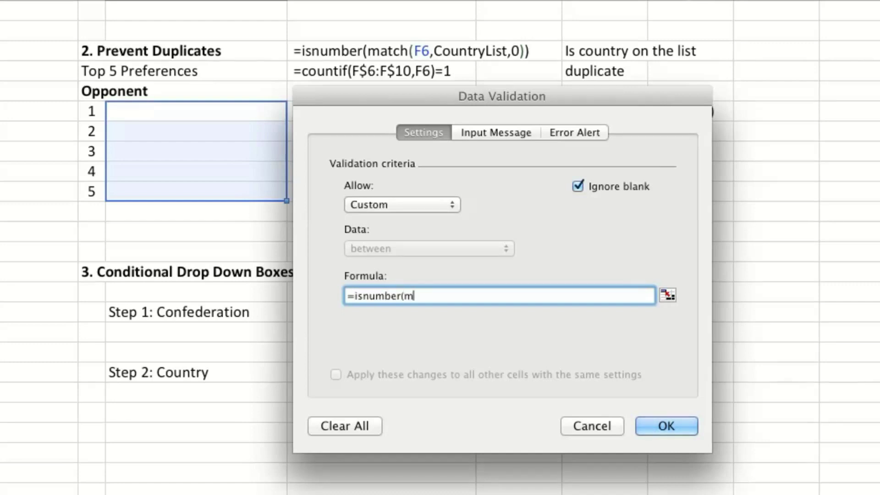
type("atch(f6,CountryList")
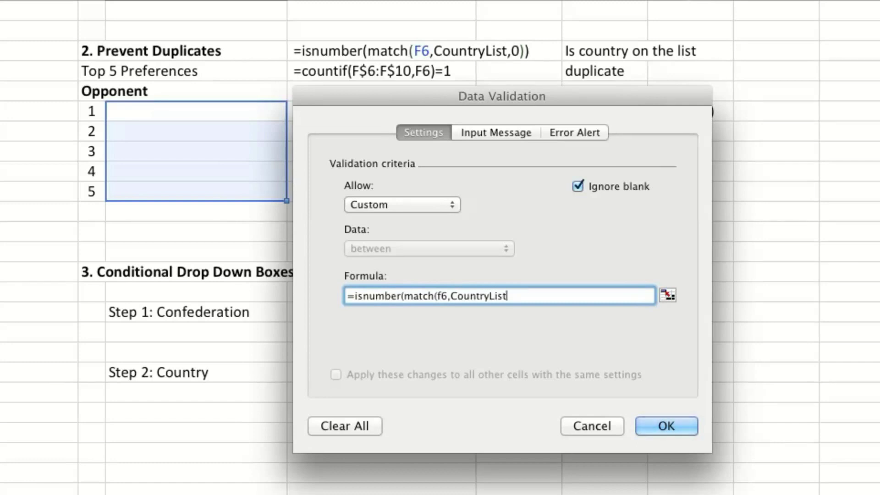
type(",0))")
left_click(672, 425)
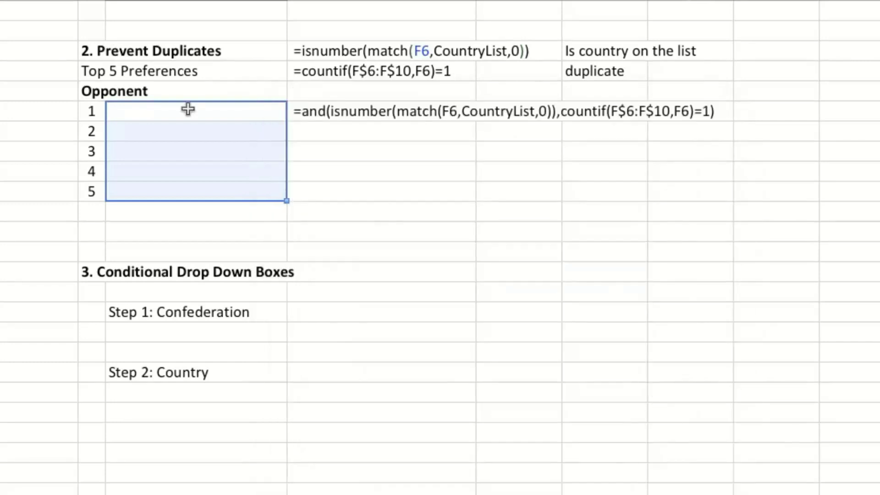
Step: Enter USA and France in the first two Top 5 cells
left_click(186, 109)
type("USA")
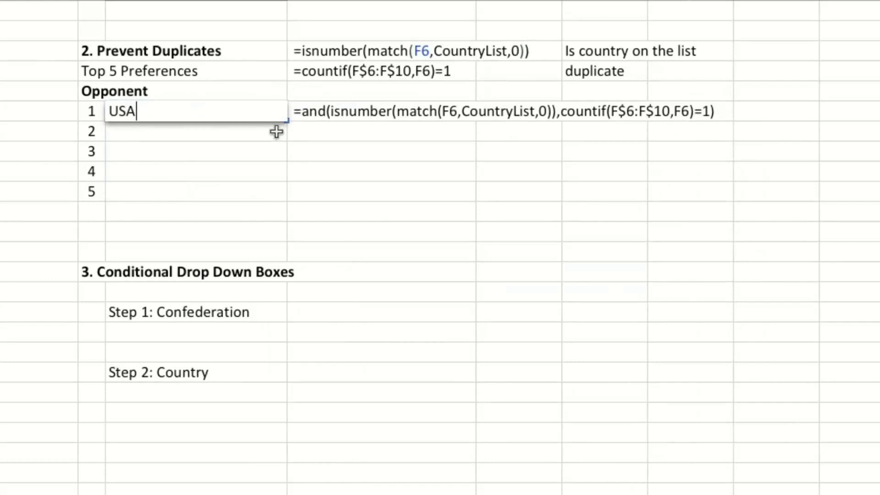
key("Return")
type("France")
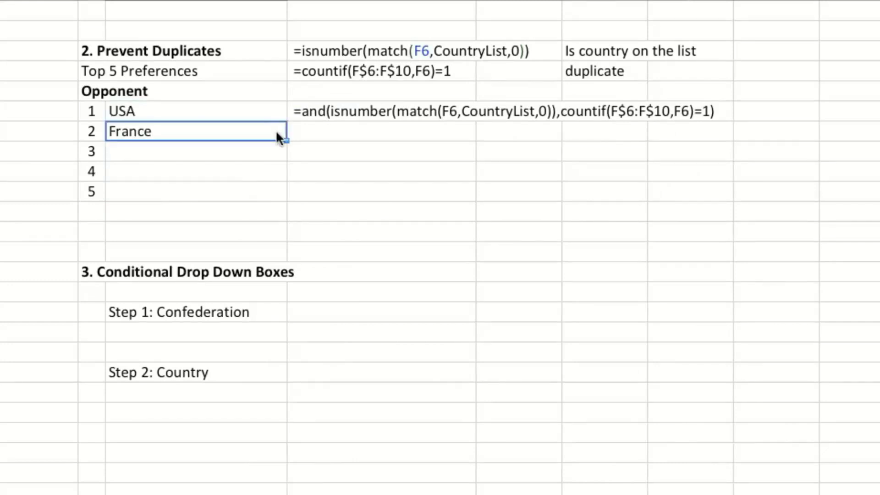
key("Return")
Step: Try Samoa in the third slot, cancel the rejection, and select F6:F10
type("Samoa")
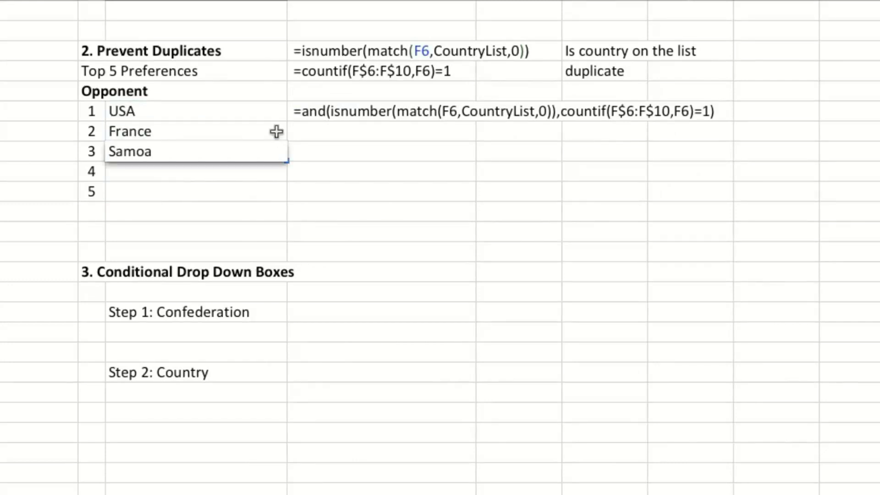
key("Return")
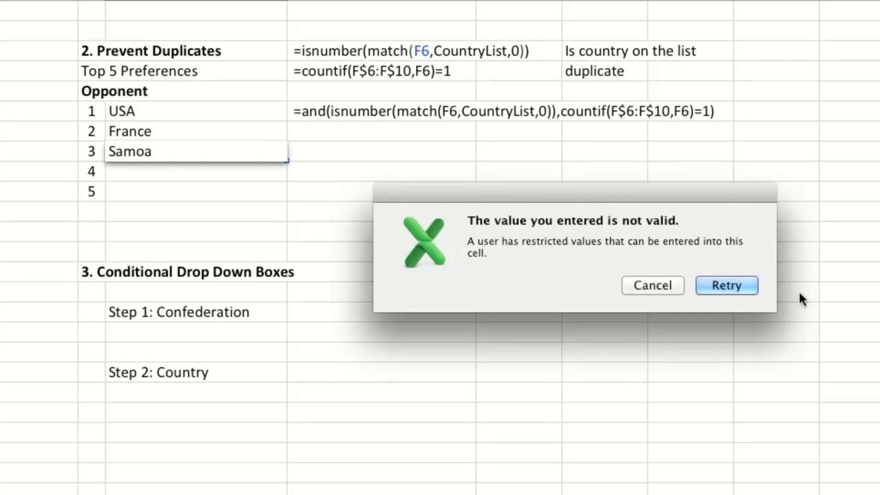
left_click(665, 288)
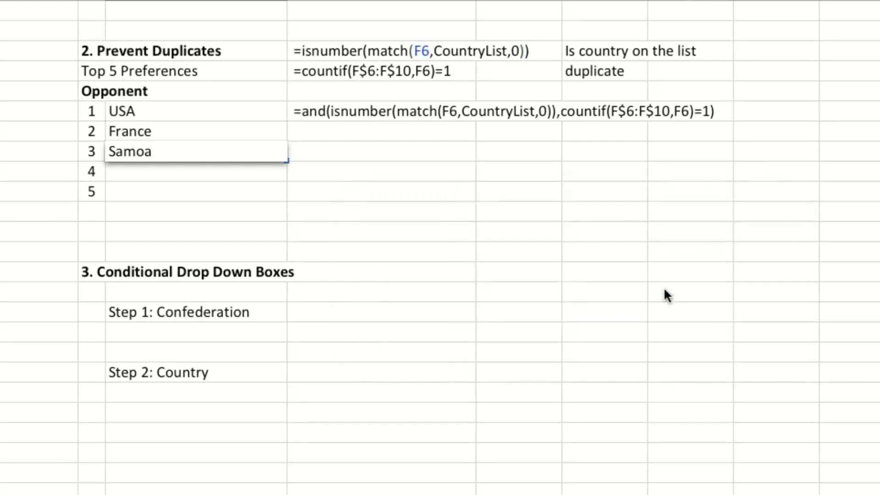
left_click(218, 206)
left_click_drag(165, 114, 164, 191)
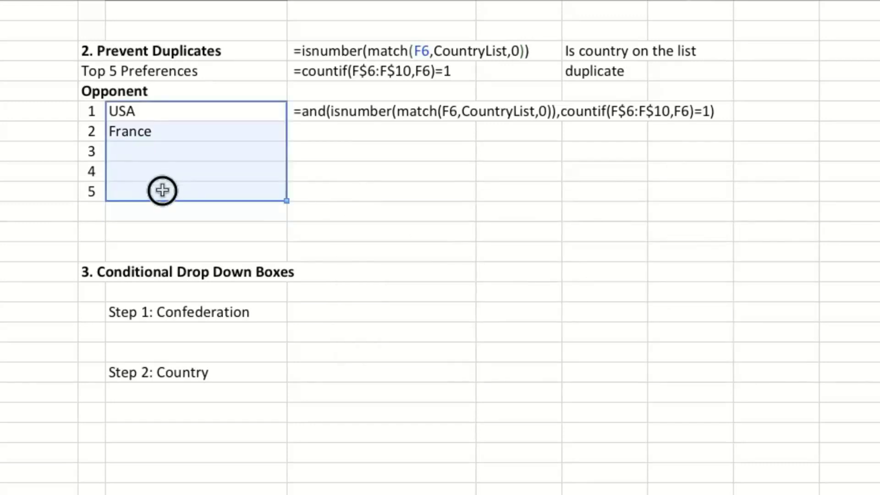
Step: Clear USA and France from the Top 5 cells F6:F10
key("Delete")
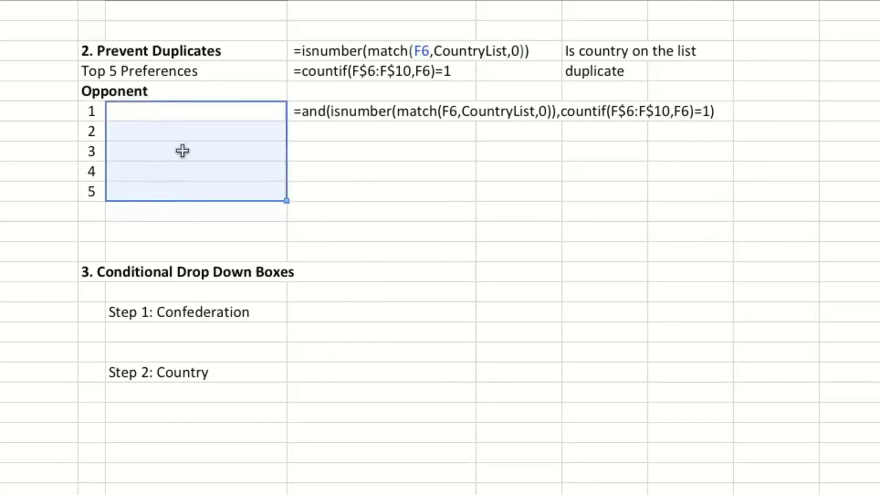
left_click(315, 75)
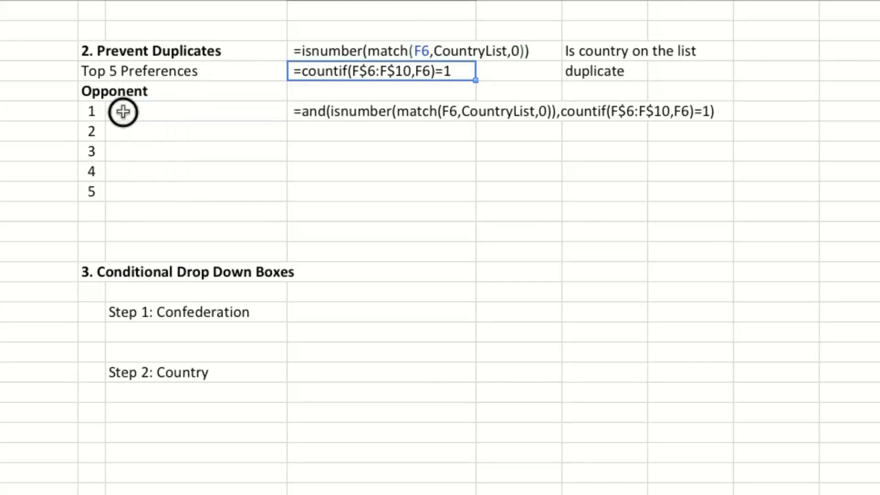
left_click_drag(123, 112, 129, 199)
Step: Change the validation formula to =AND(ISNUMBER(MATCH(F6,CountryList,0)),COUNTIF(F$6:F$10,F6)=1)
left_click(110, 0)
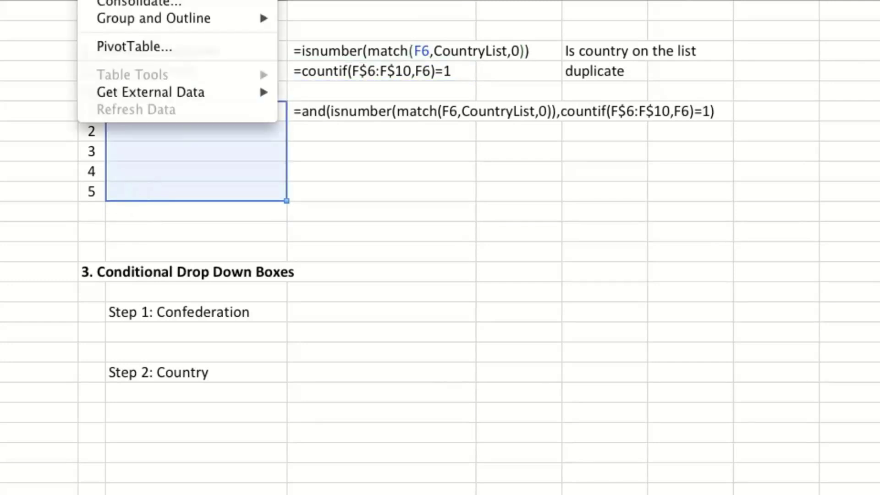
left_click(132, 0)
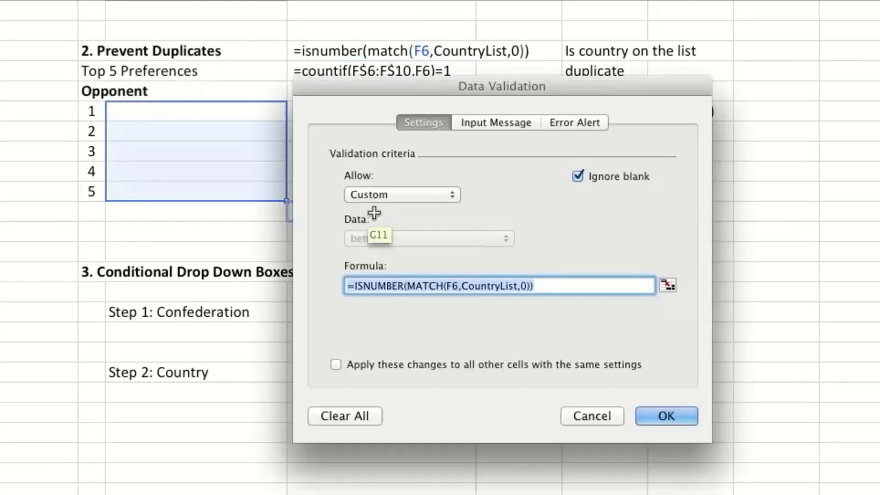
left_click_drag(350, 87, 350, 92)
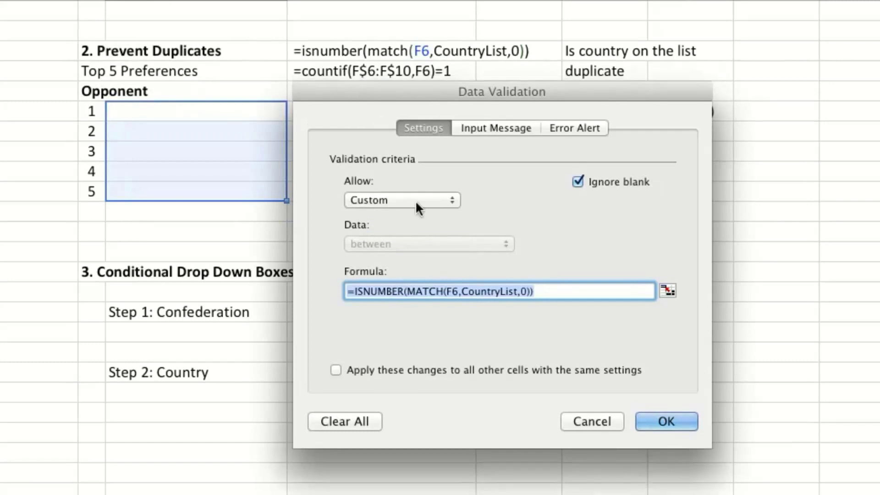
left_click(410, 294)
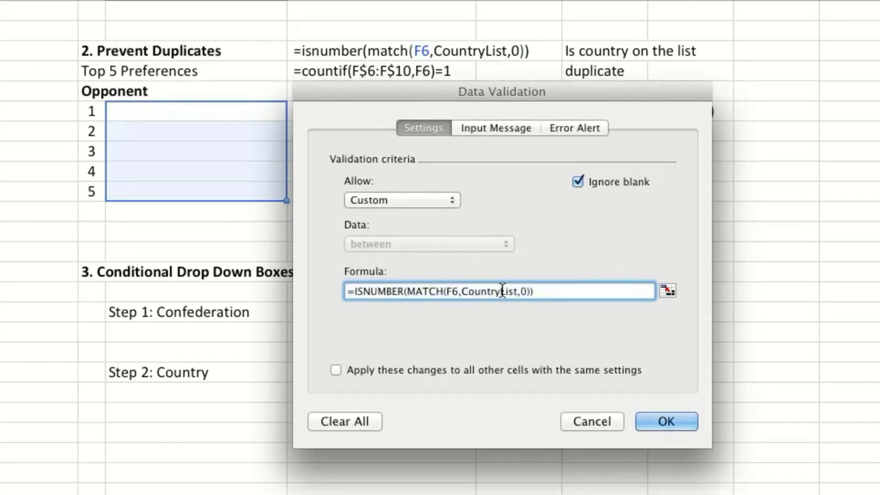
left_click(354, 292)
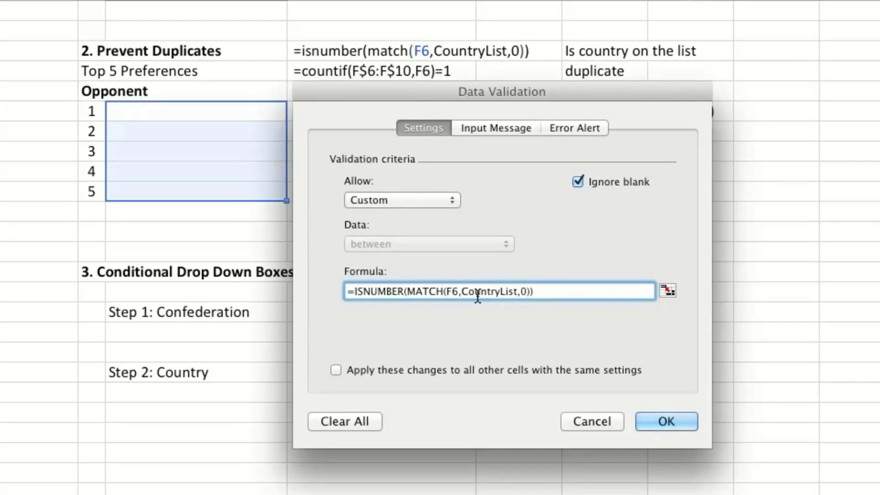
left_click(353, 291)
type("and")
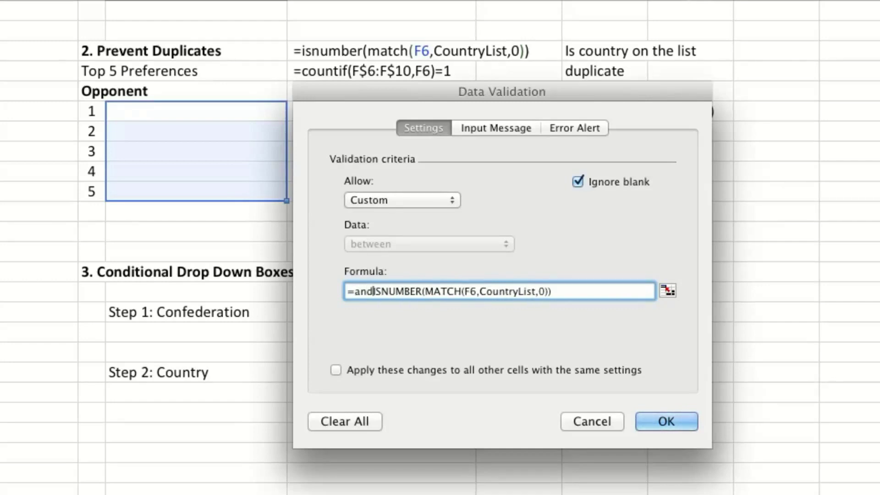
type("(")
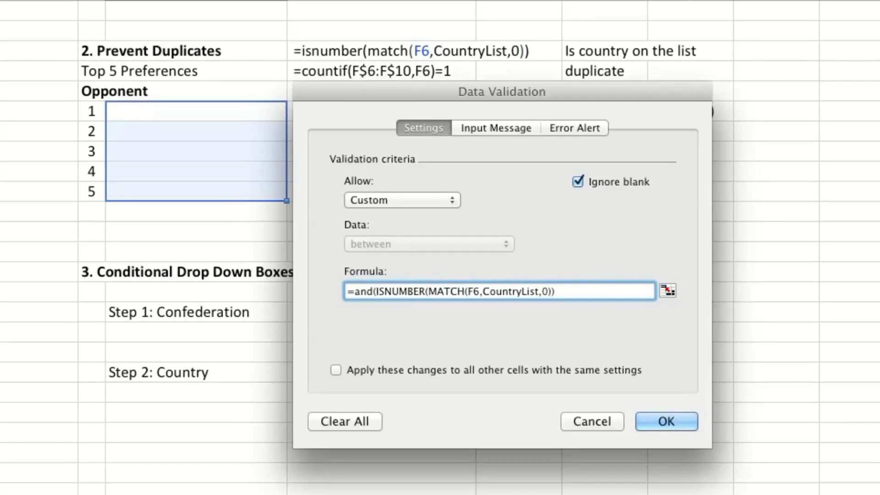
left_click(638, 293)
type(",countif(")
type("F$6")
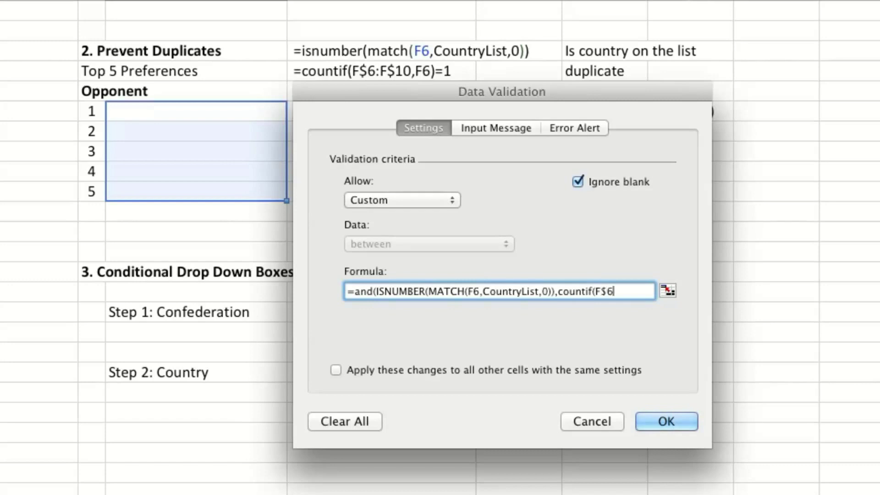
type(":F$10,f6")
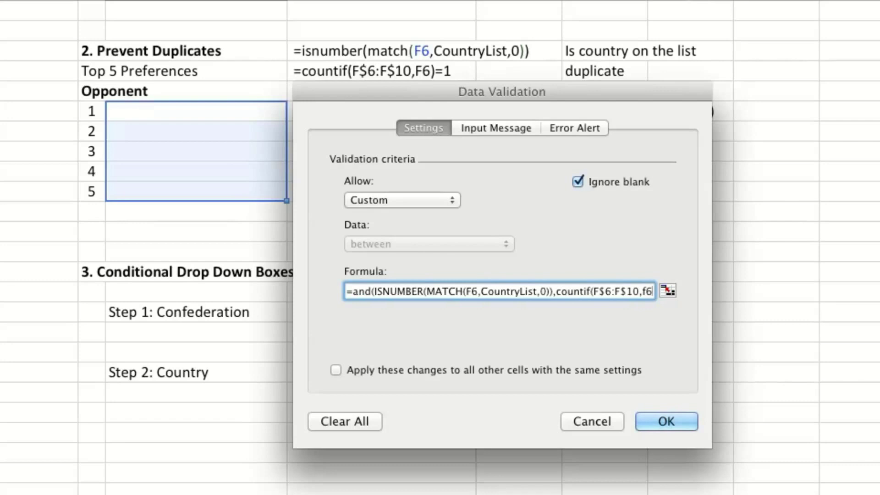
type(")")
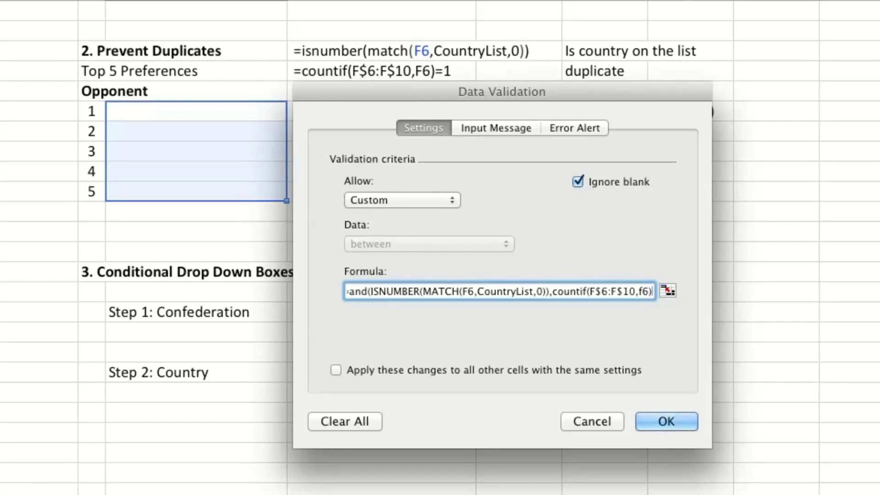
type("=1")
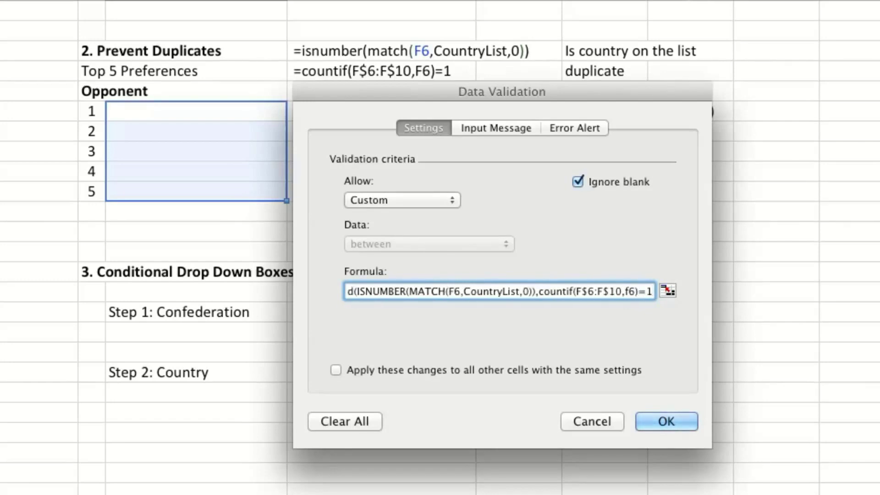
type(")")
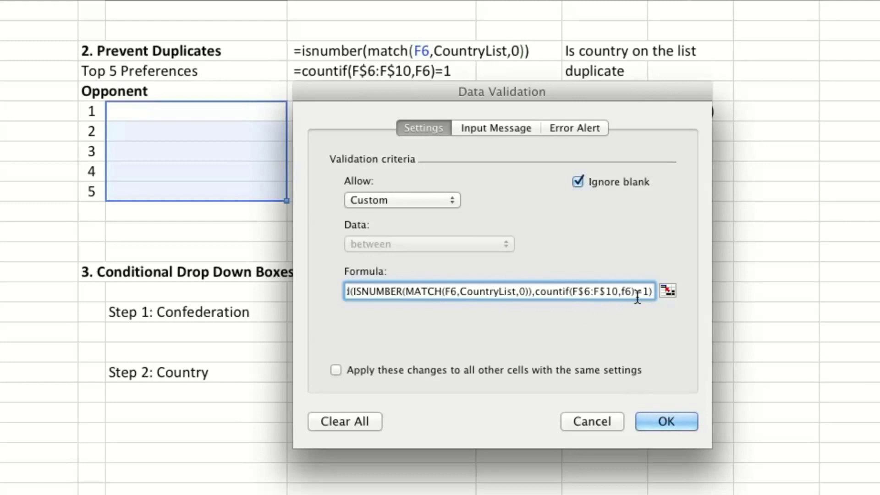
left_click_drag(191, 94, 194, 114)
Step: Apply the combined rule, then enter France and Italy in F6:F7
left_click(666, 422)
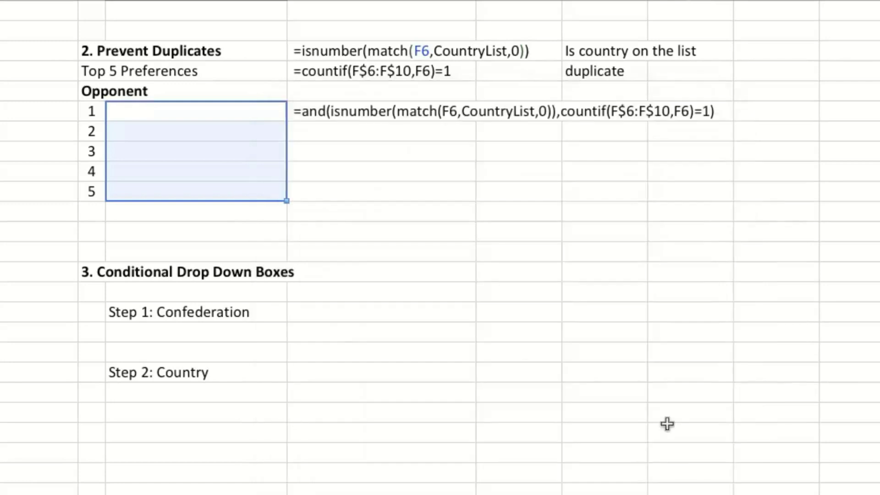
left_click(183, 119)
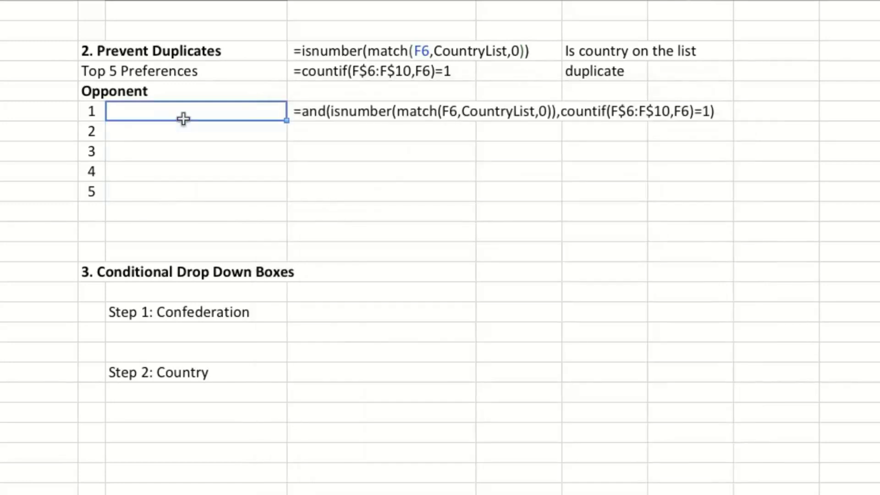
type("France")
key("Return")
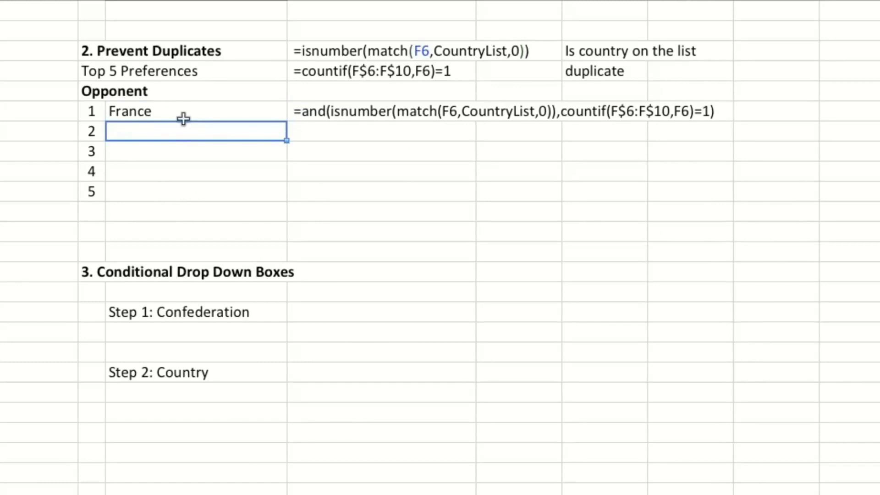
type("Italy")
key("Return")
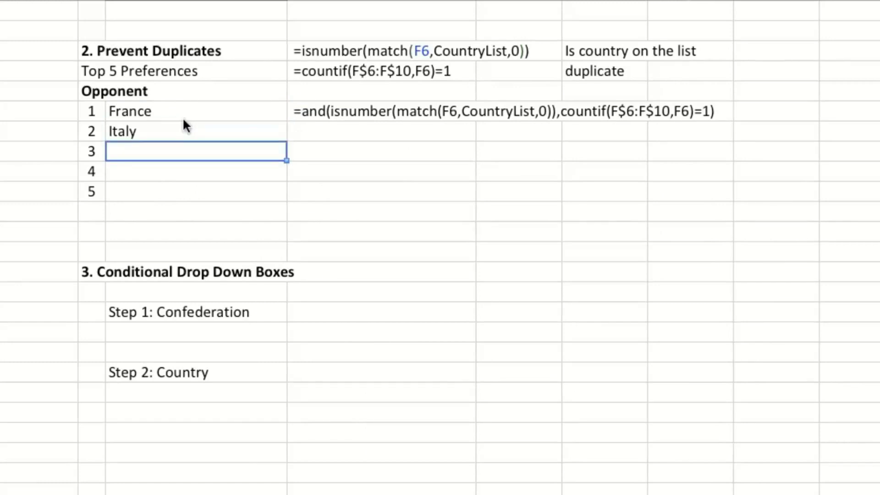
Step: Test a repeated France and then Samoa in F8, cancelling both rejections
type("France")
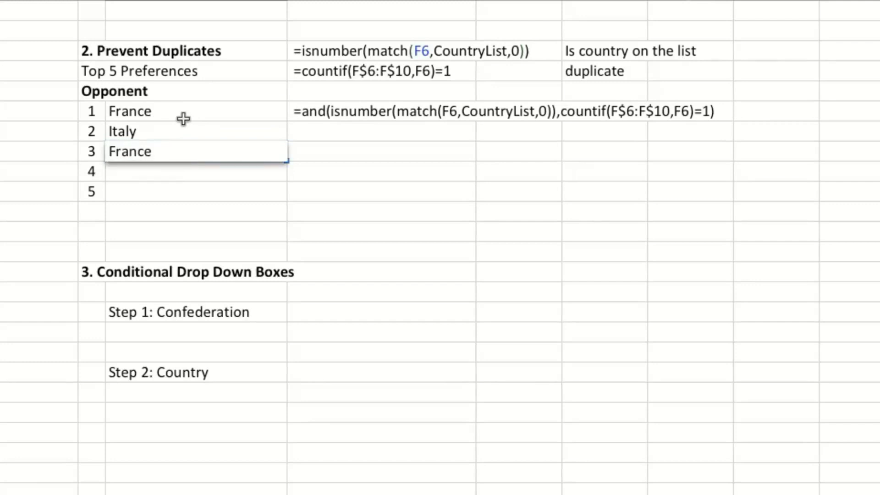
key("Return")
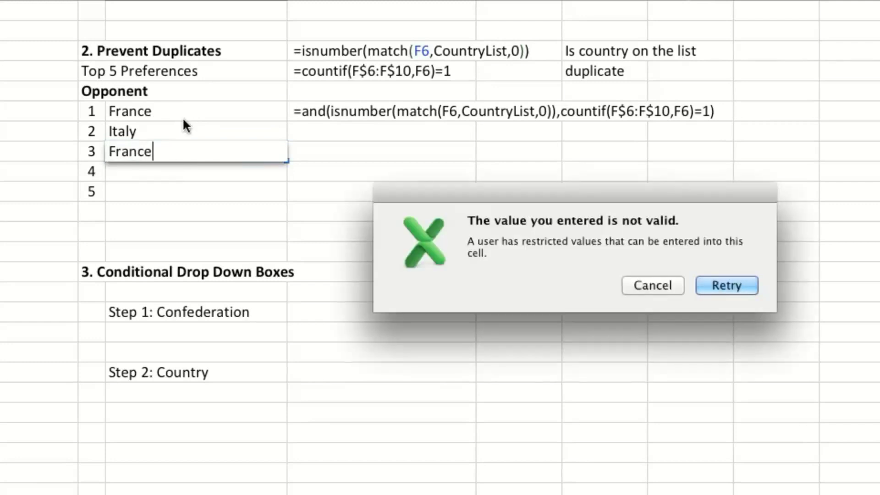
left_click_drag(456, 201, 184, 174)
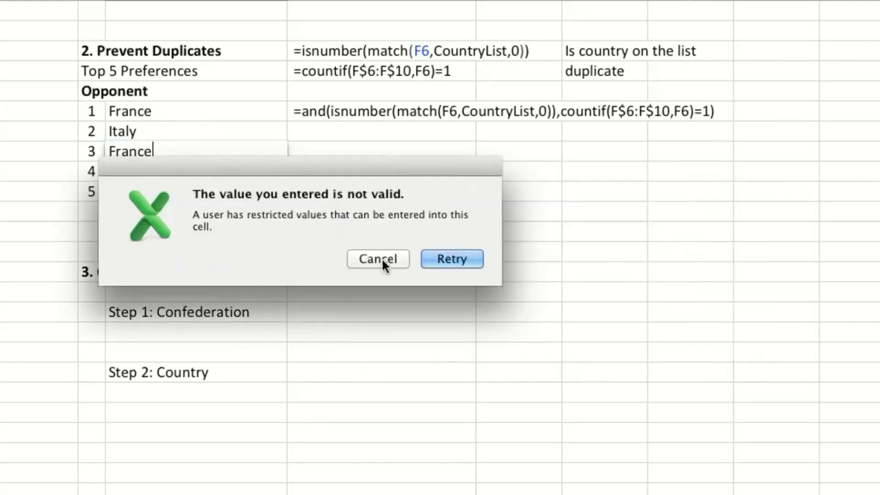
left_click(394, 265)
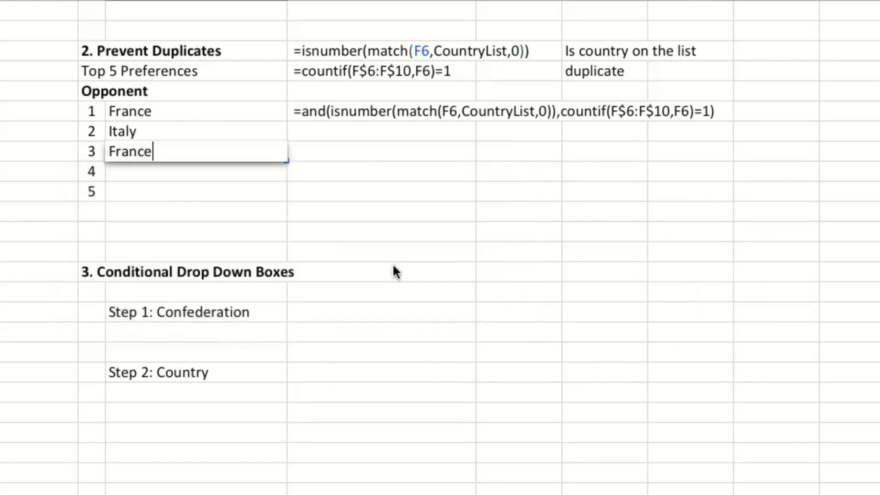
type("Samoa")
key("Return")
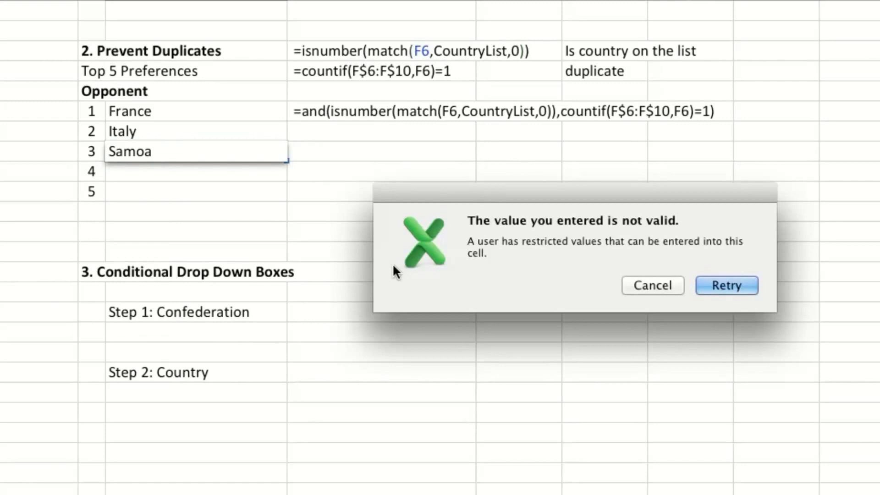
left_click(652, 286)
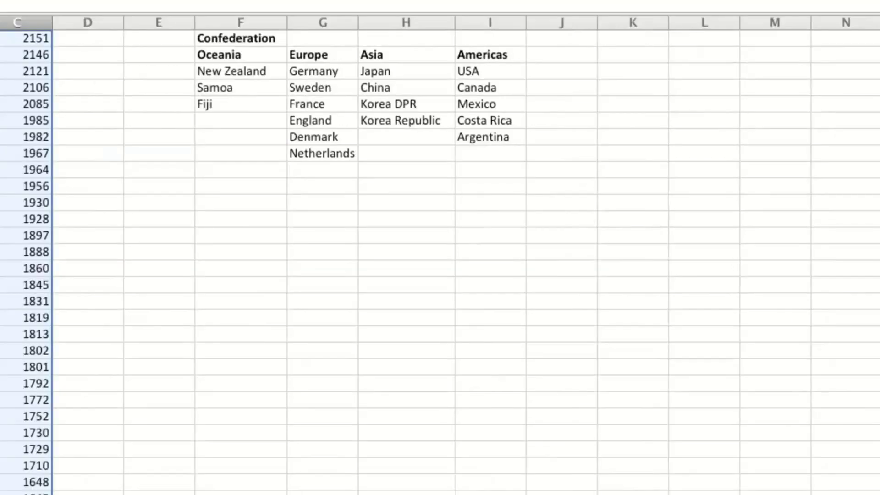
Step: Name the headings F4:I4 (Oceania through Americas) Confed via the Name Box
scroll(385, 358, "down", 1)
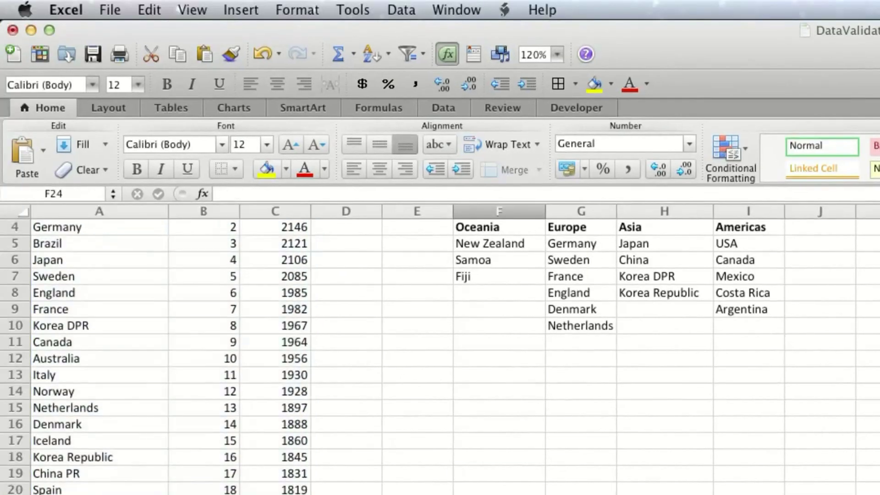
scroll(385, 358, "up", 3)
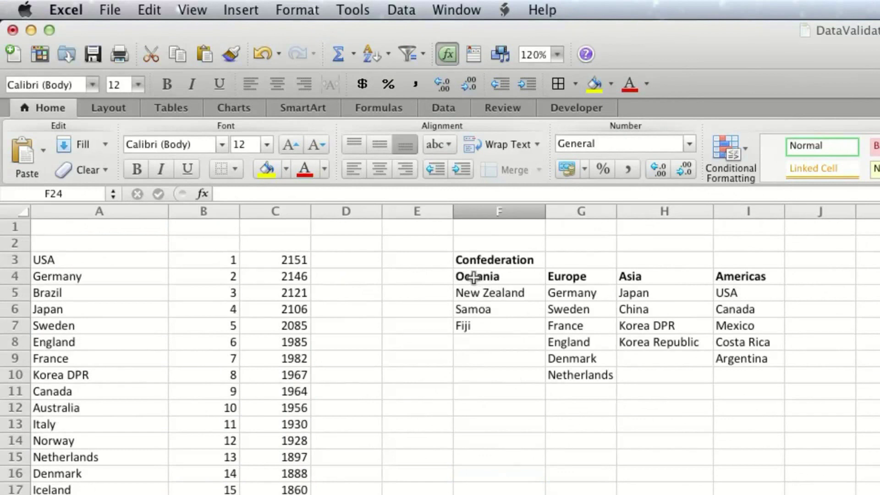
left_click_drag(476, 278, 746, 277)
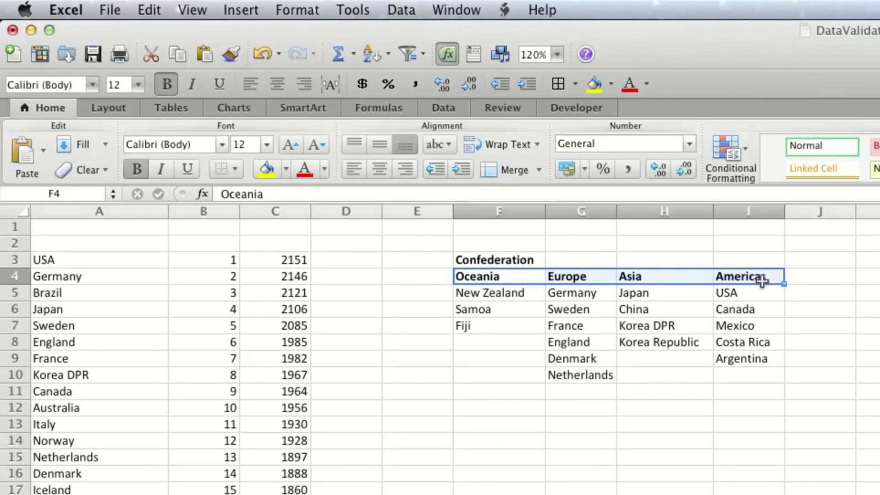
left_click(62, 194)
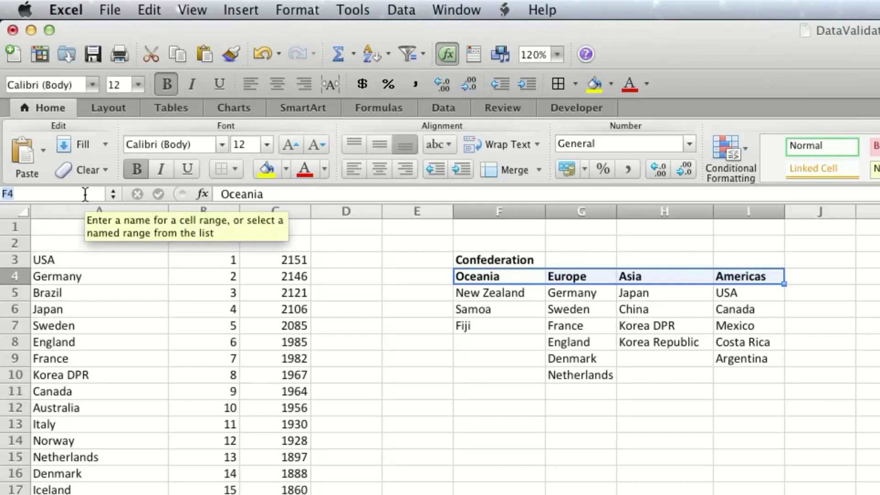
type("Confed")
key("Return")
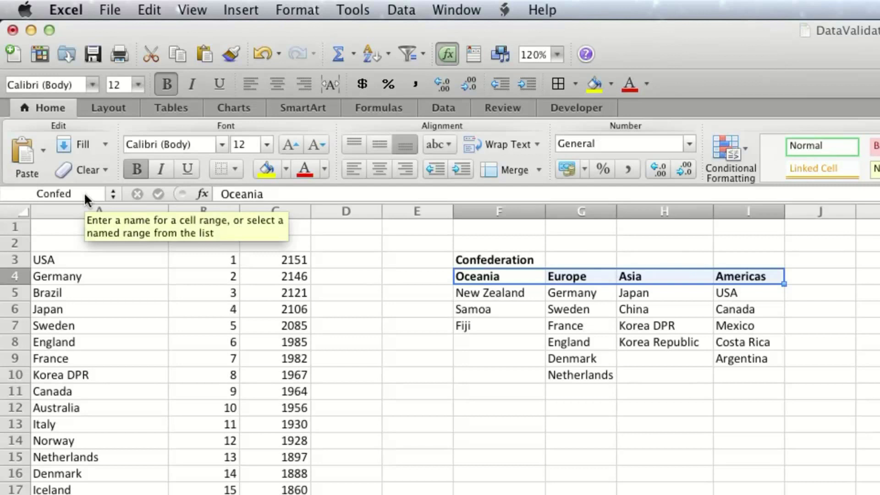
Step: Name F5:F7 Oceania and G5:G10 Europe
left_click_drag(511, 294, 505, 328)
left_click(66, 193)
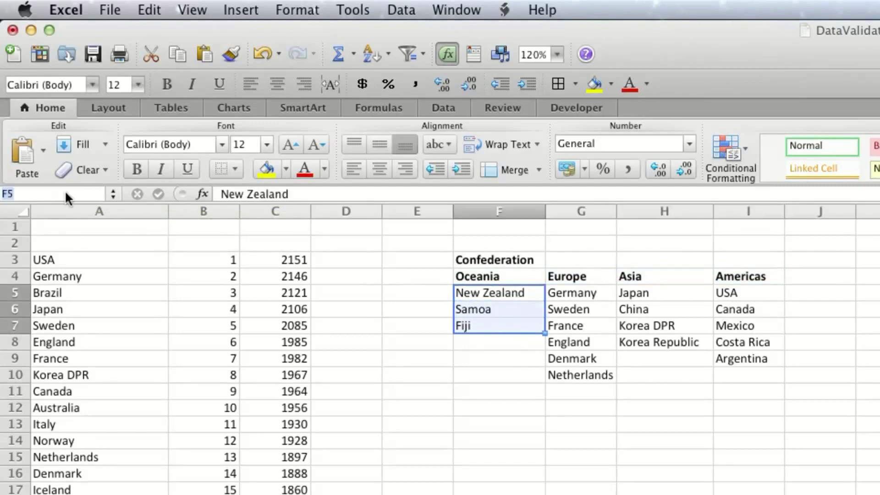
type("Oceania")
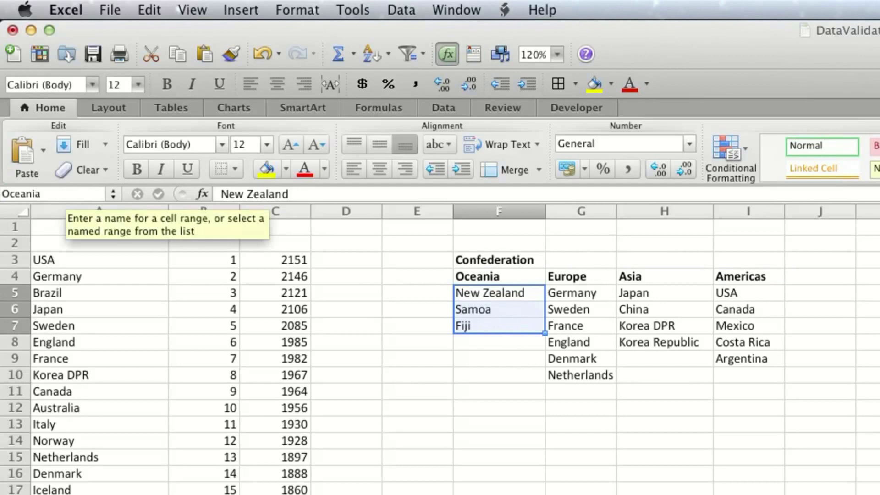
key("Return")
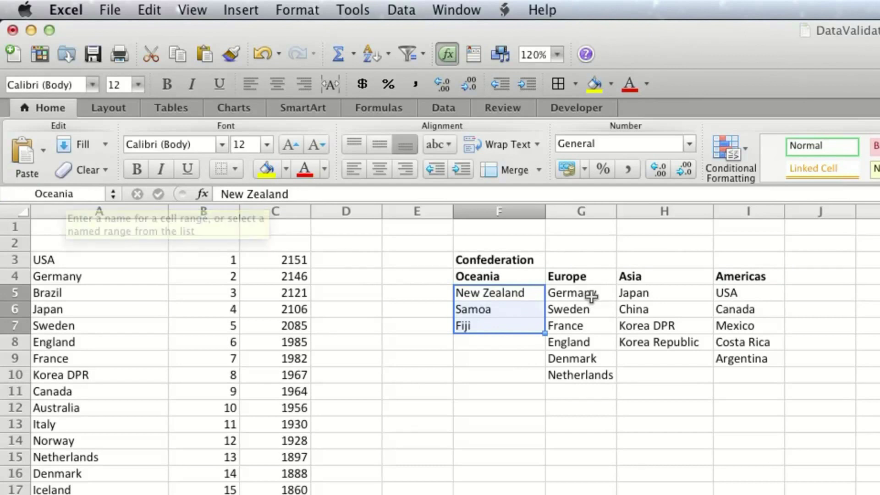
left_click_drag(588, 294, 591, 375)
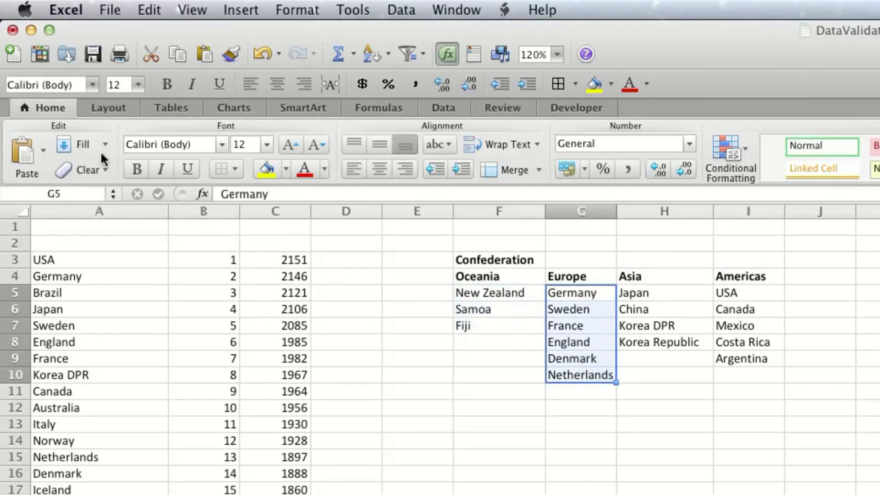
left_click(82, 193)
type("Euro")
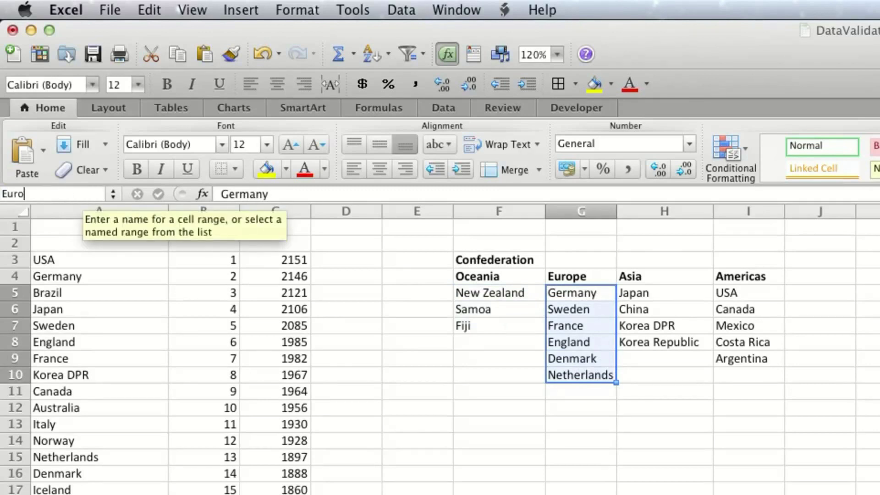
type("pe")
key("Return")
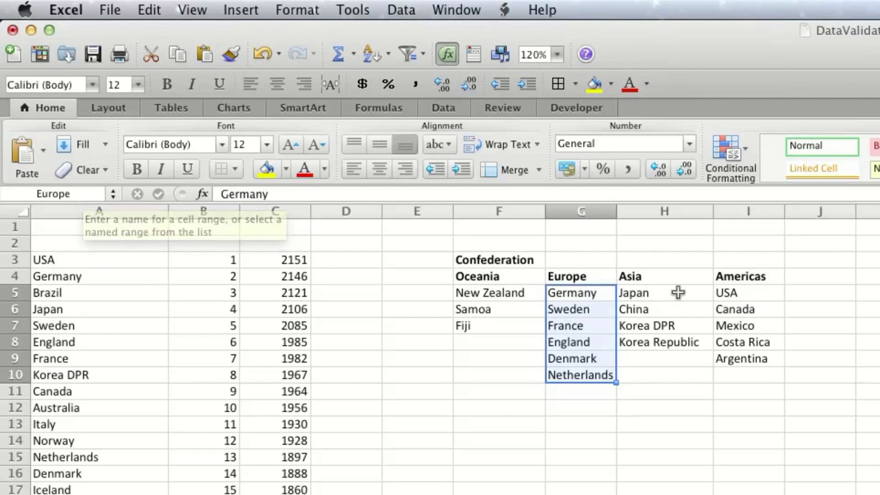
Step: Name H5:H8 Asia and I5:I9 Americas, then recheck the headings
left_click_drag(623, 293, 664, 342)
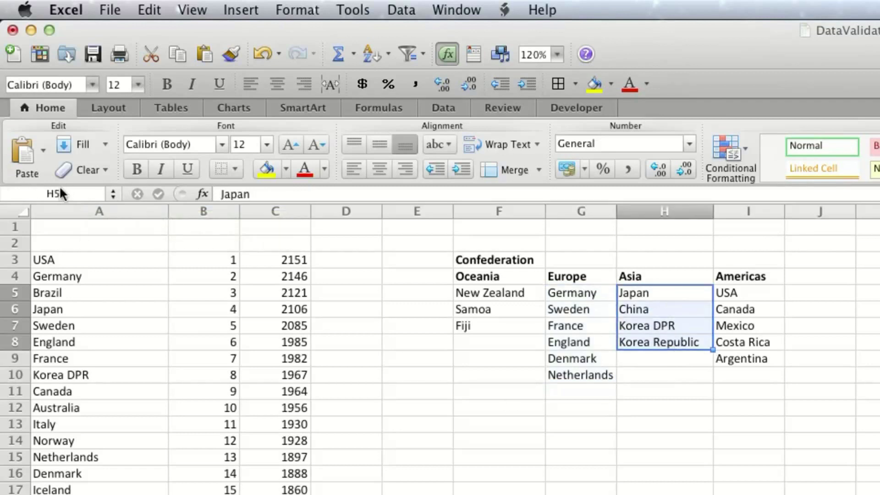
left_click(71, 195)
type("Asi")
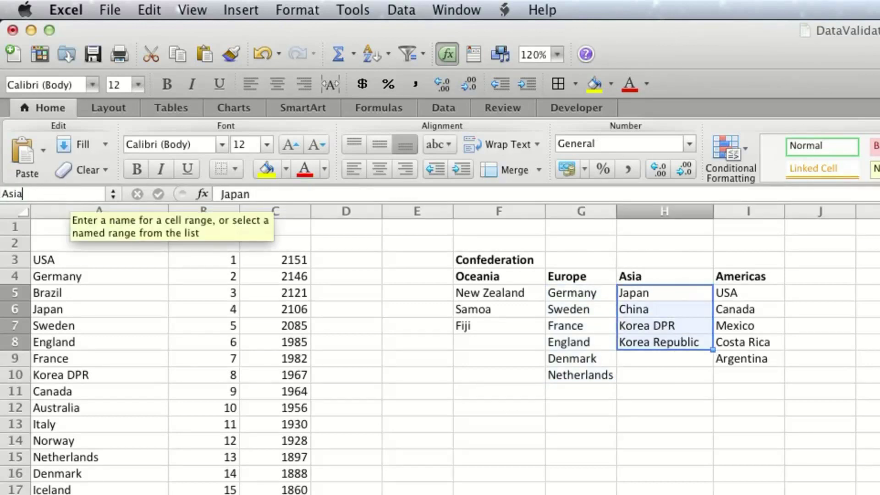
type("a")
key("Return")
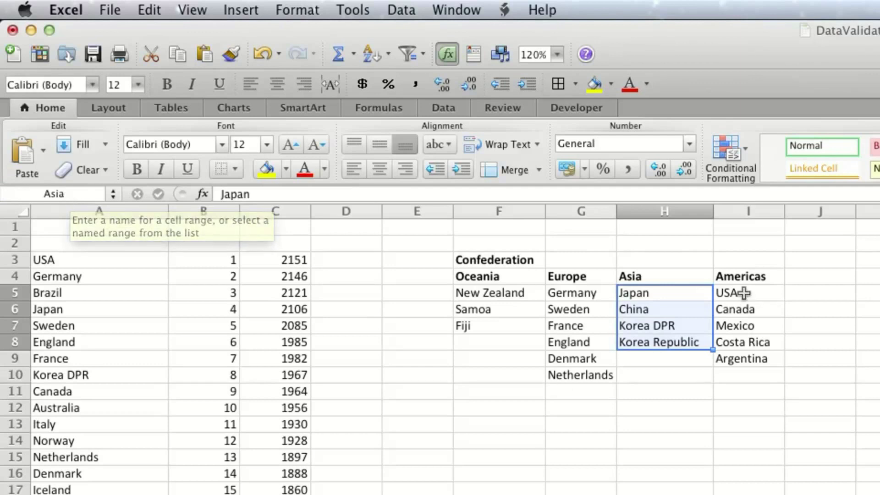
left_click_drag(722, 293, 736, 359)
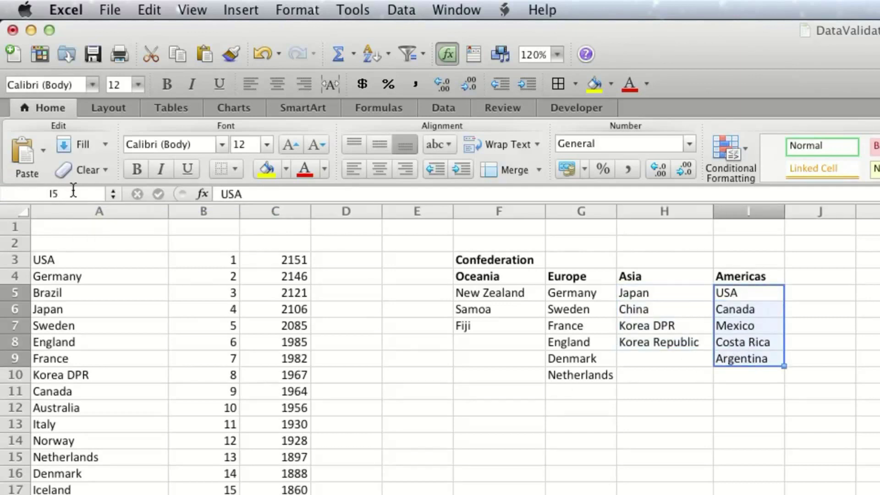
type("Americ")
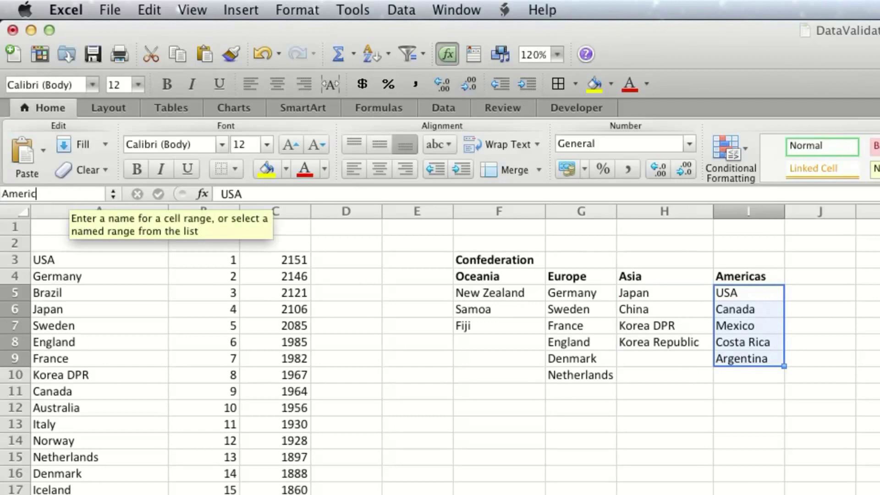
type("as")
key("Return")
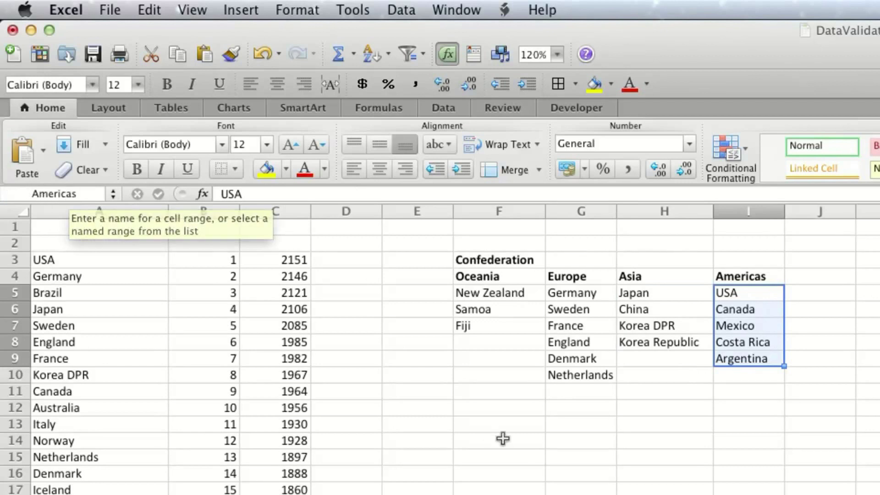
left_click(526, 427)
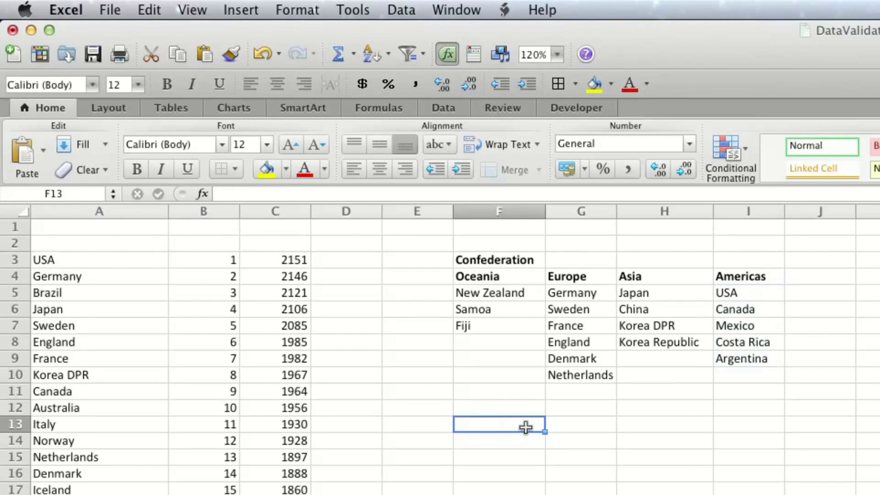
left_click_drag(488, 277, 728, 277)
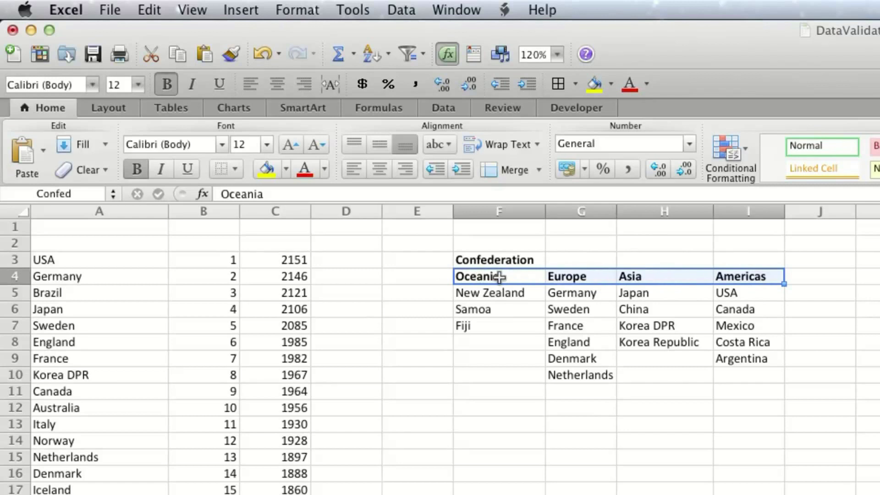
left_click(570, 276)
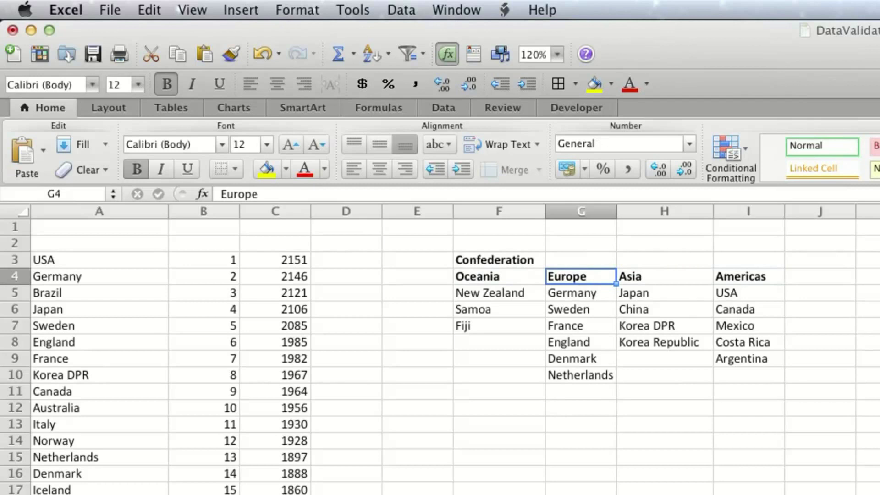
Step: On the exercise sheet, give F16:G16 List validation with source =Confed
key("ctrl+Page_Down")
left_click(497, 494)
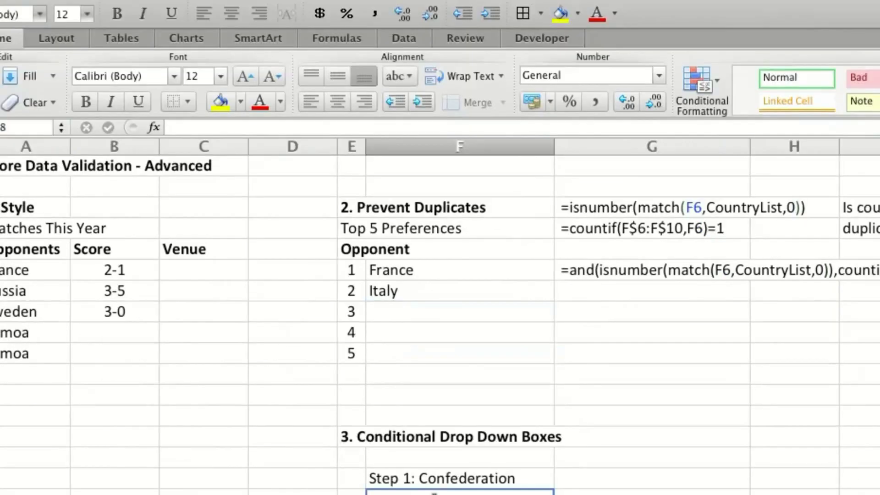
left_click(591, 494)
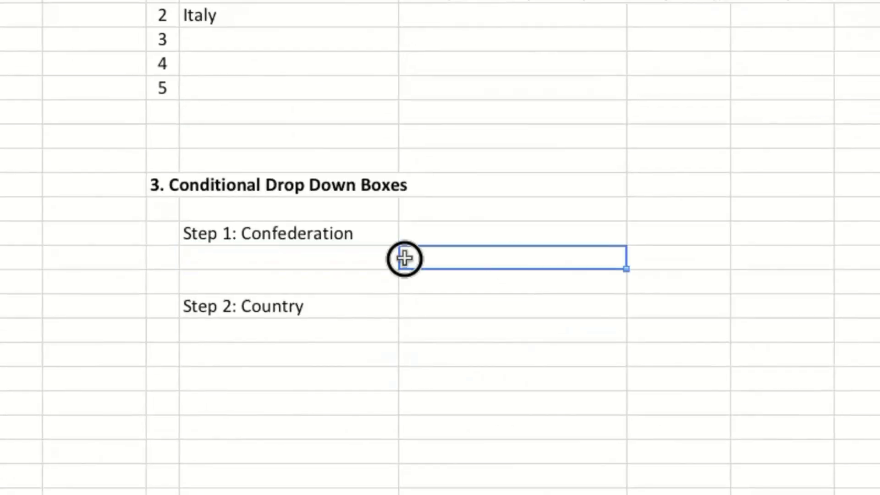
left_click_drag(404, 258, 336, 258)
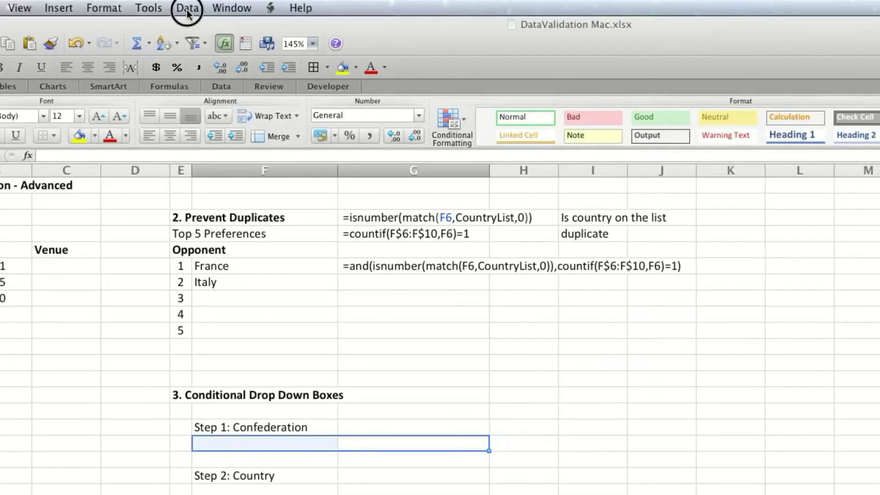
left_click(187, 12)
left_click(215, 125)
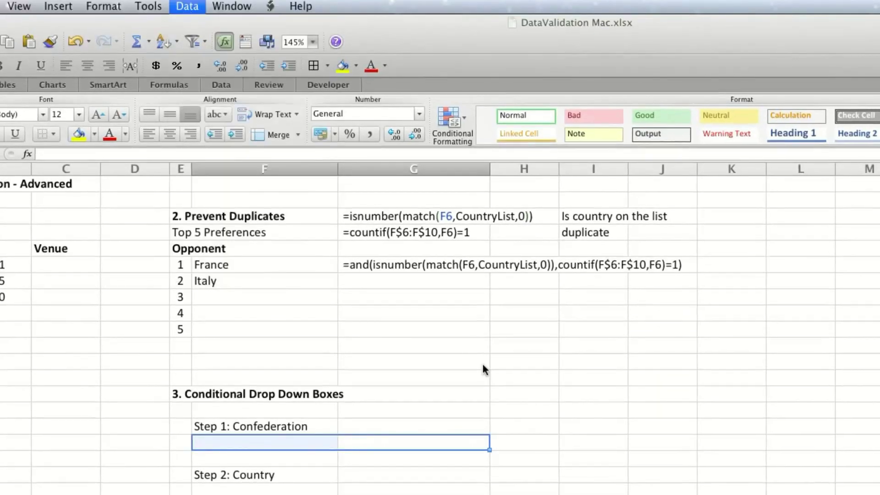
left_click(425, 331)
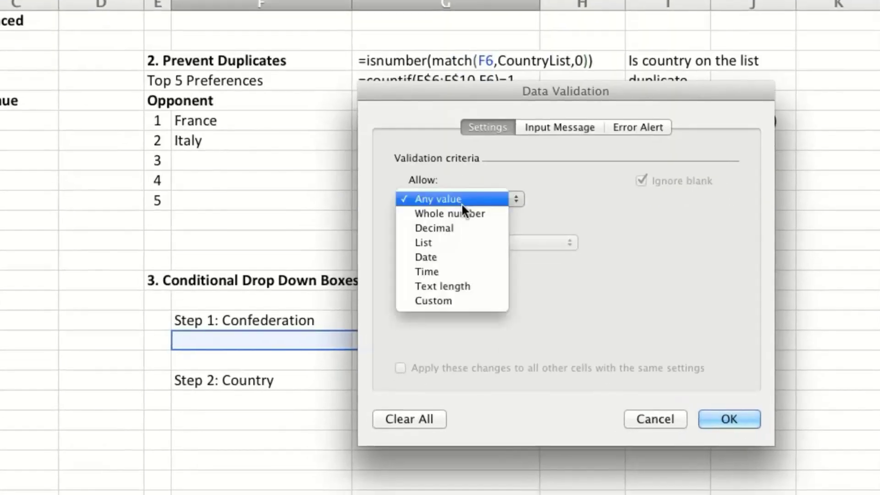
left_click(441, 246)
type("=co")
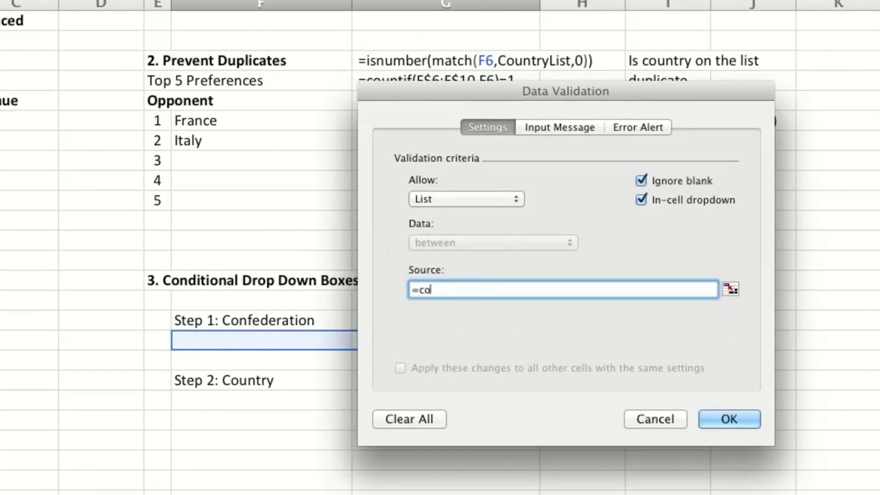
type("nfed")
left_click(746, 411)
Step: Pick Oceania in F16 and Europe in G16 from the dropdowns
left_click(234, 433)
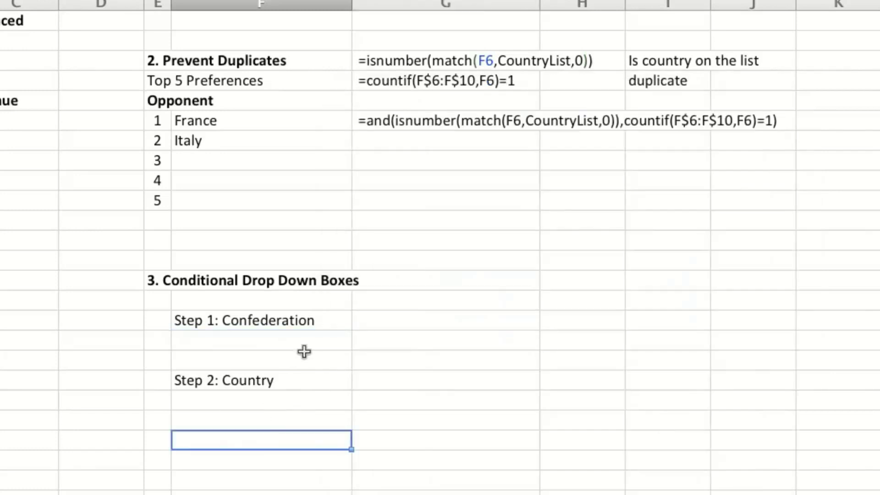
left_click(261, 339)
left_click(359, 342)
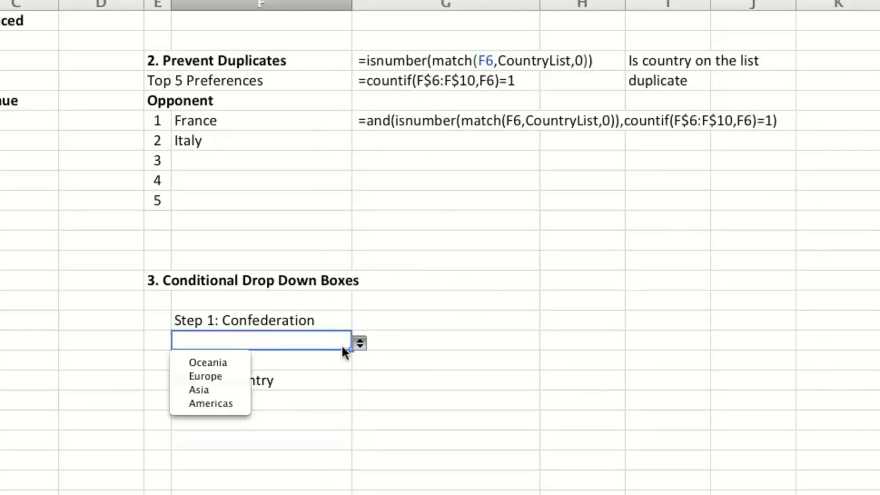
left_click(218, 362)
left_click(420, 344)
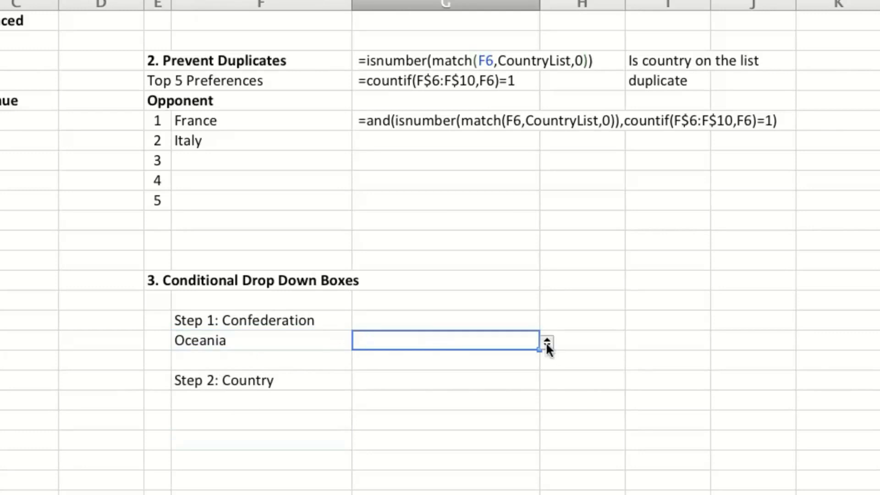
left_click(547, 344)
left_click(391, 375)
left_click(281, 402)
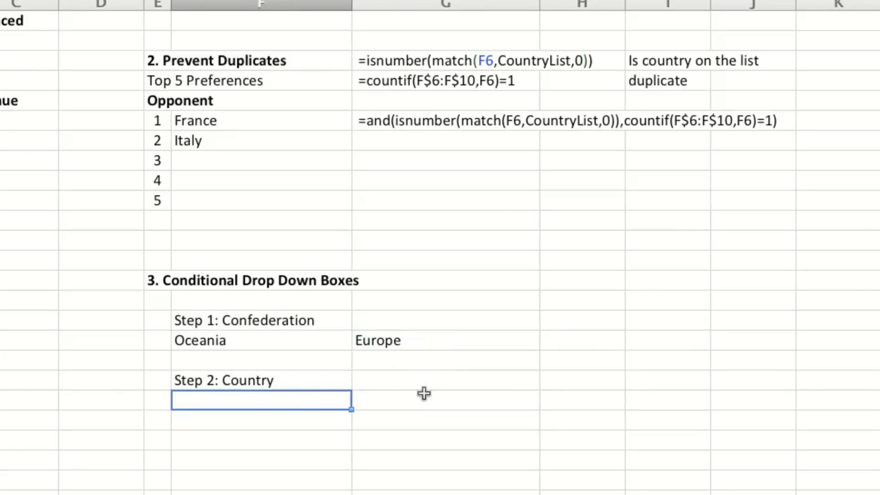
Step: Give the Step 2 Country cells F18:F19 List validation with source =indirect($F$17)
left_click_drag(281, 400, 439, 428)
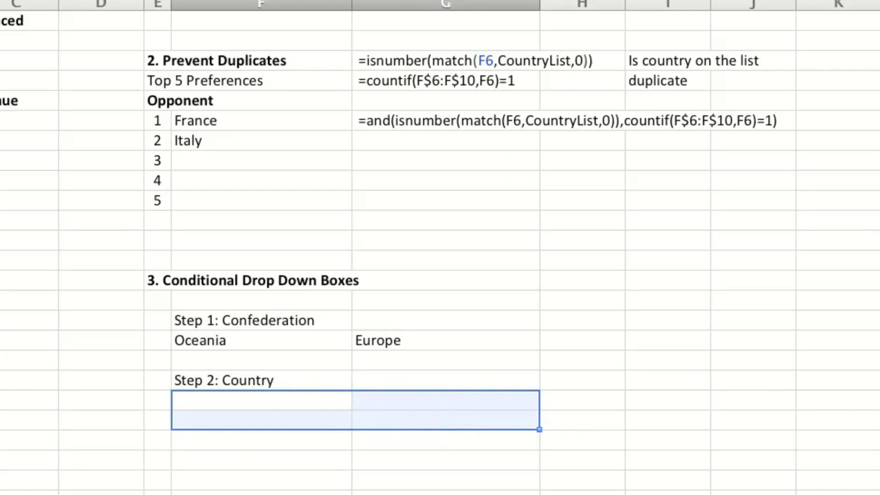
left_click_drag(296, 408, 298, 426)
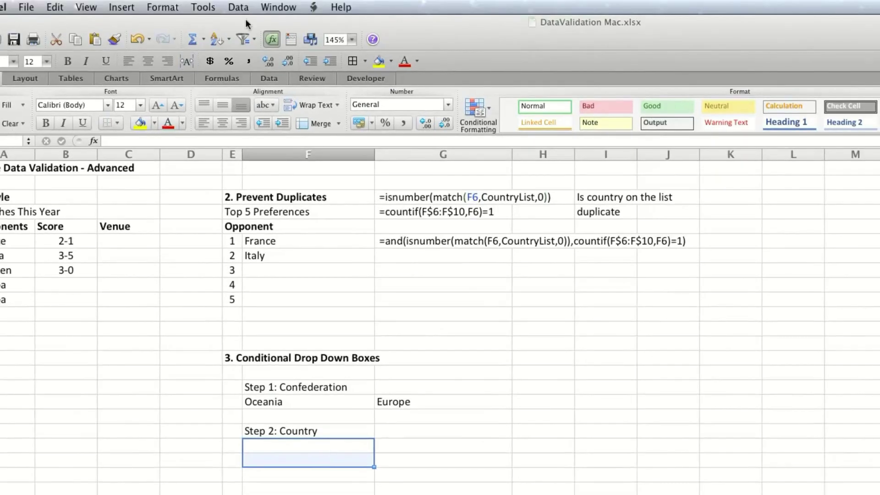
left_click(237, 8)
left_click(271, 115)
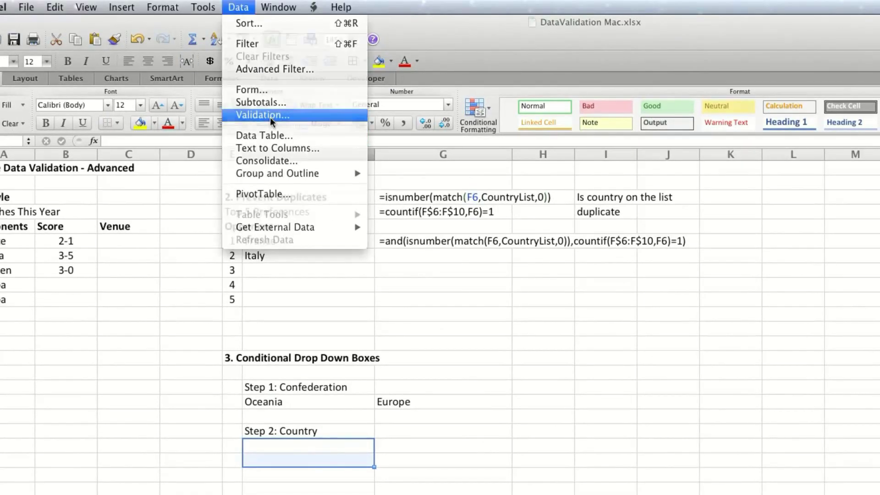
mouse_move(453, 219)
left_mouse_down()
mouse_move(400, 216)
mouse_move(461, 216)
left_mouse_up()
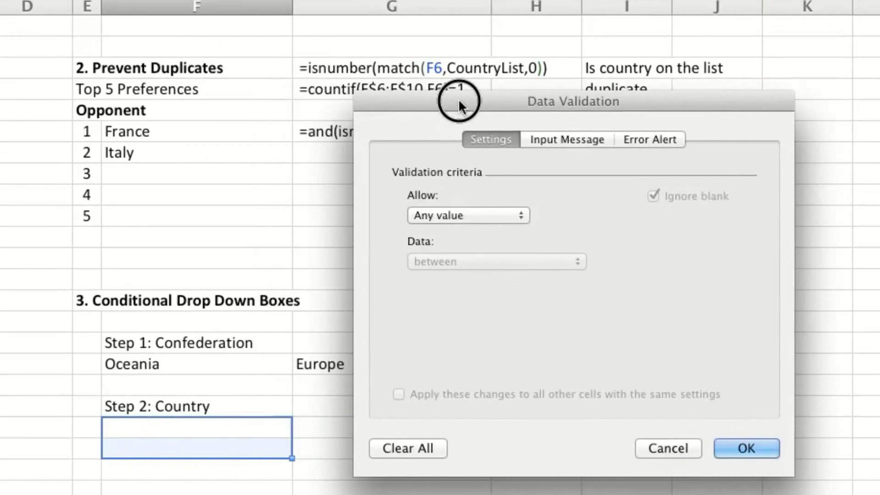
left_click_drag(421, 97, 412, 89)
left_click(418, 204)
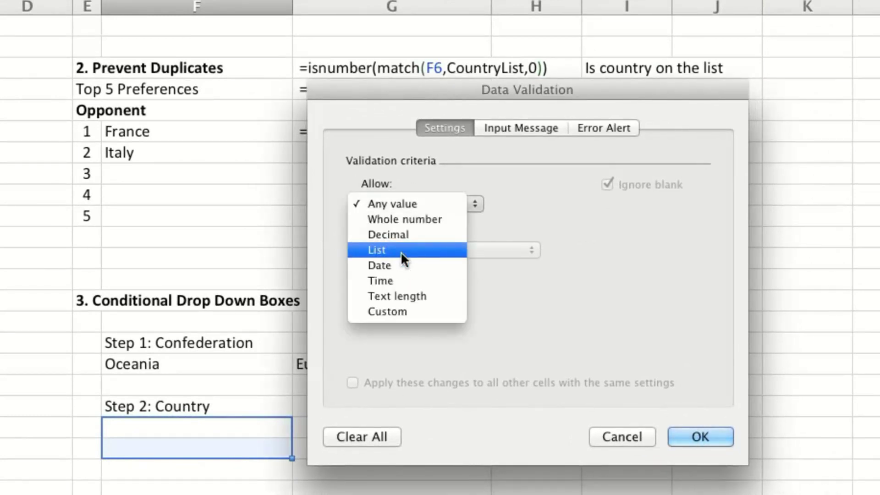
left_click(401, 251)
type("=")
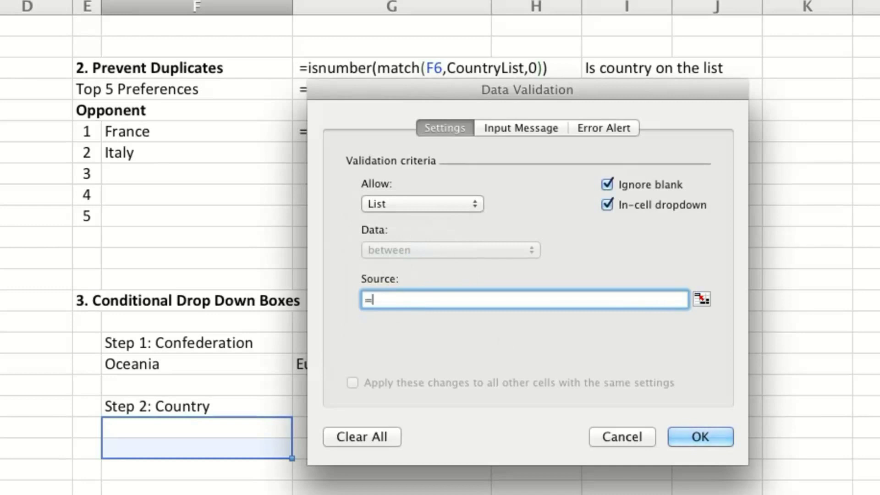
type("indirect(")
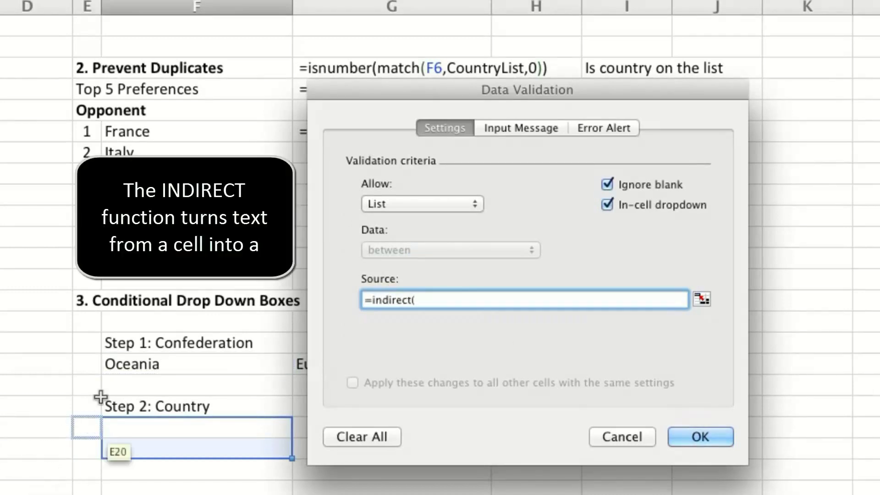
left_click(144, 365)
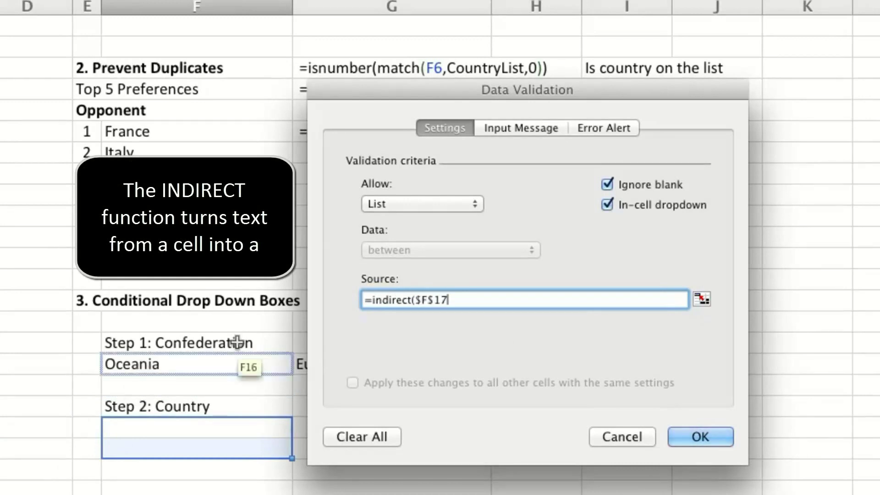
type(")")
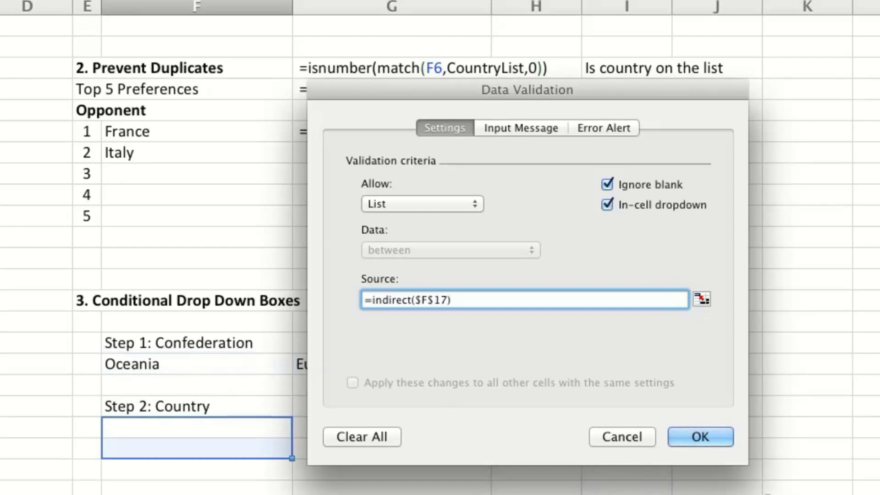
left_click(708, 440)
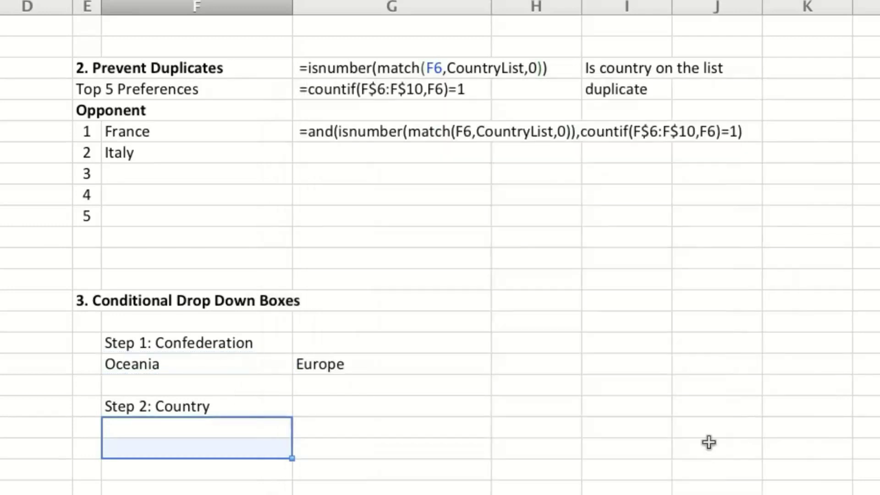
Step: Choose New Zealand and Samoa from the two F-column country dropdowns
left_click(147, 431)
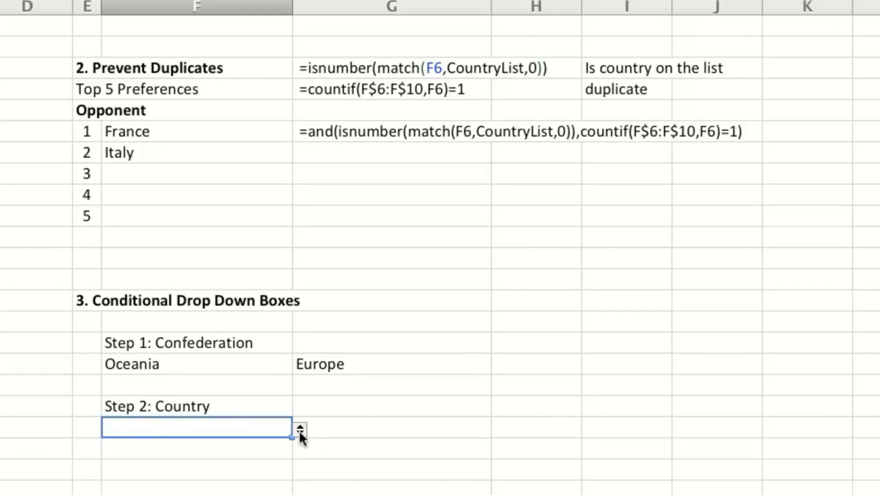
left_click(300, 431)
left_click(151, 450)
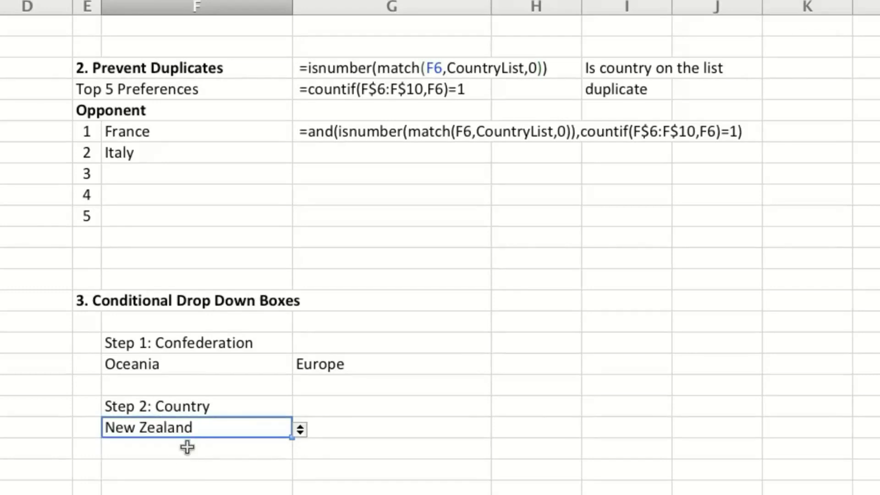
left_click(187, 447)
left_click(295, 455)
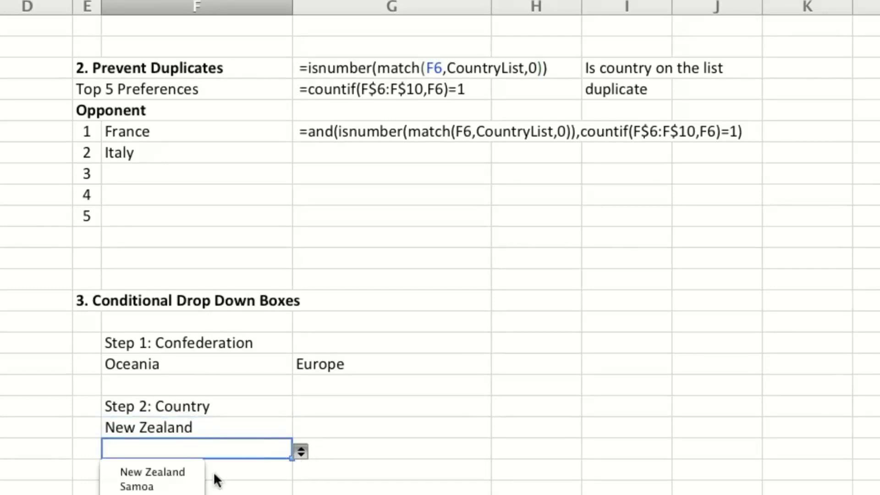
left_click(167, 487)
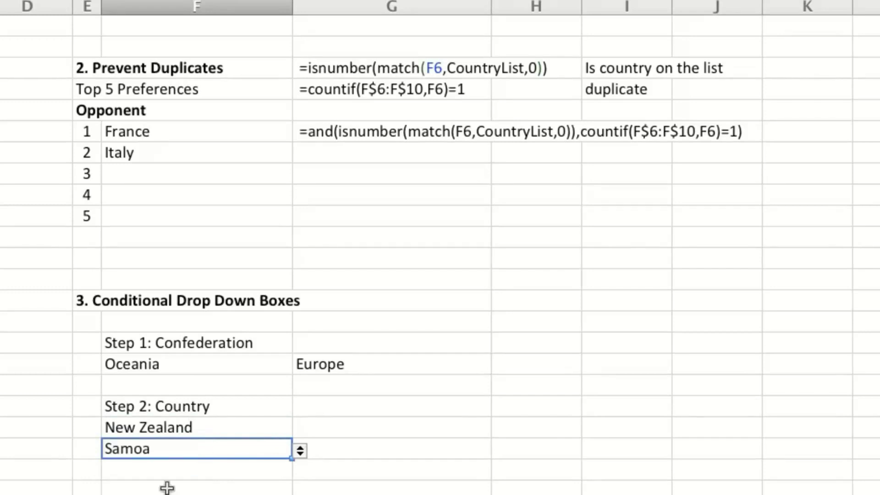
Step: Copy both country cells right into column G under Europe, keeping the dropdown
left_click(246, 428)
left_click_drag(291, 440, 269, 435)
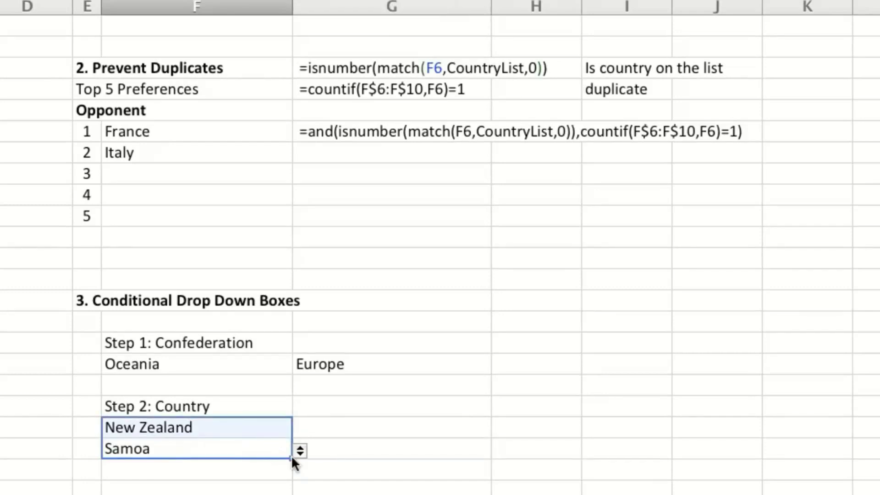
left_click_drag(386, 465, 491, 429)
left_click(499, 430)
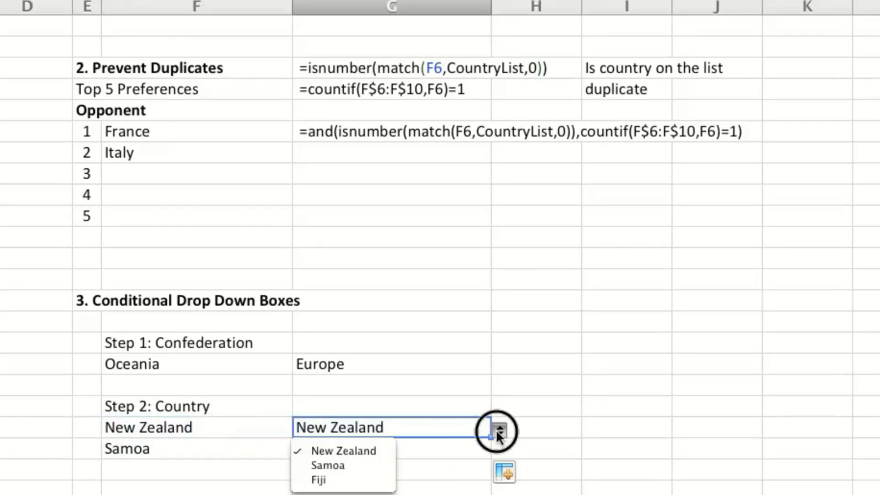
left_click(498, 430)
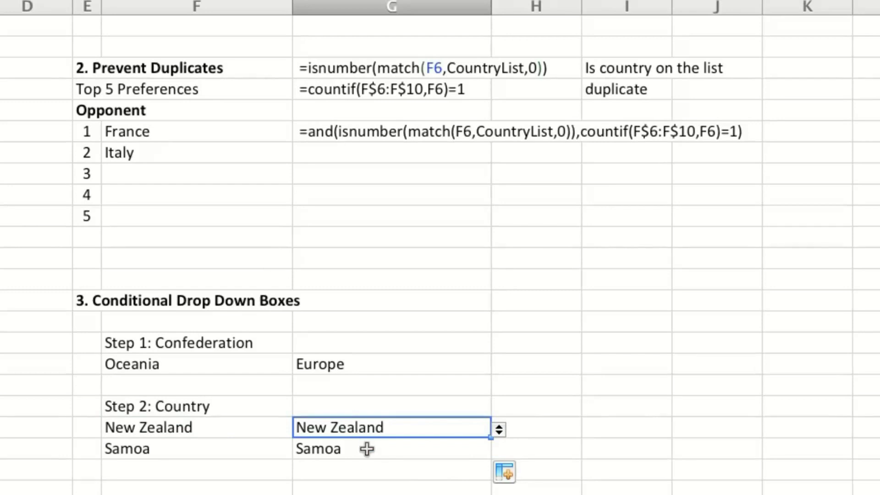
Step: Change the G22:G23 validation source to =INDIRECT($G$17) so it follows the Europe cell
left_click_drag(364, 431, 366, 448)
left_click(92, 0)
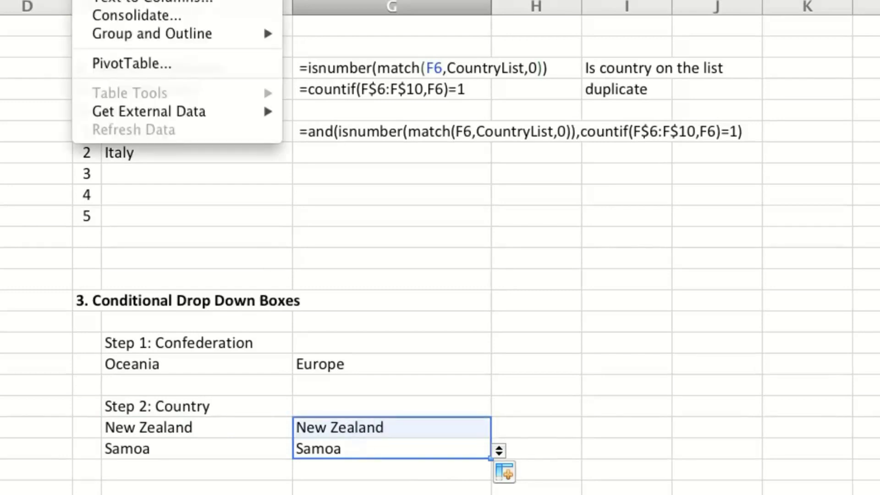
key("Escape")
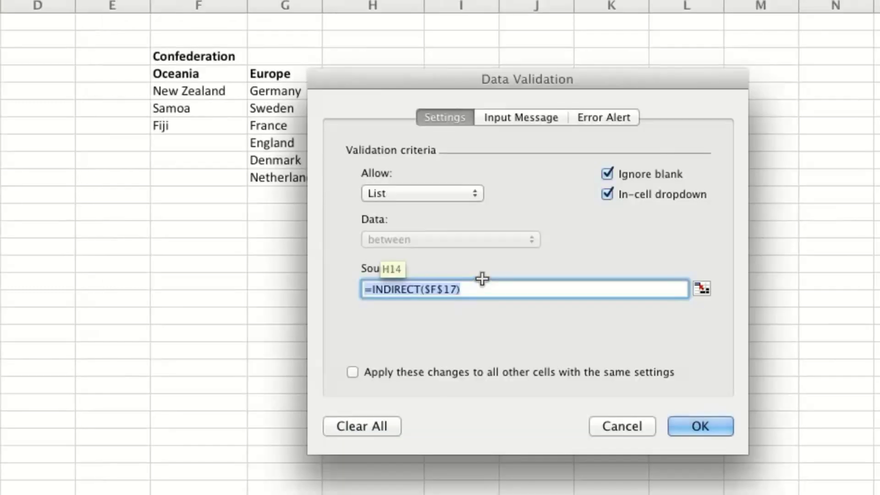
left_click(437, 288)
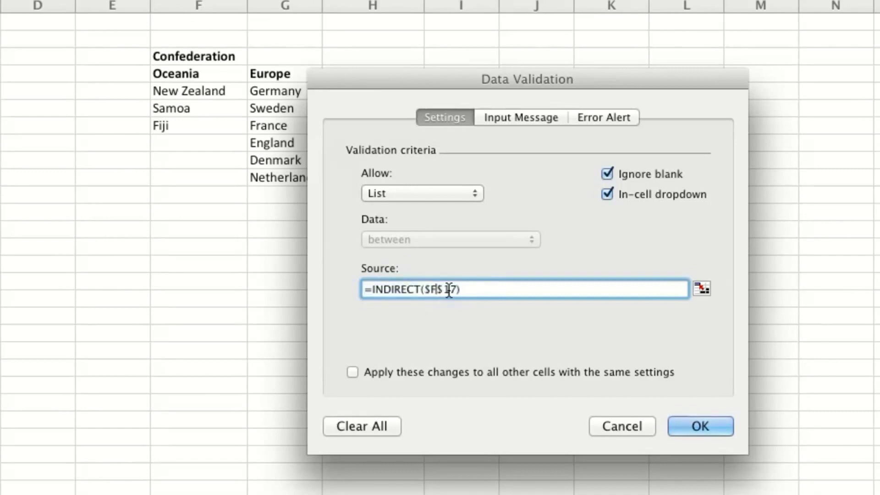
key("BackSpace")
type("G")
left_click(700, 426)
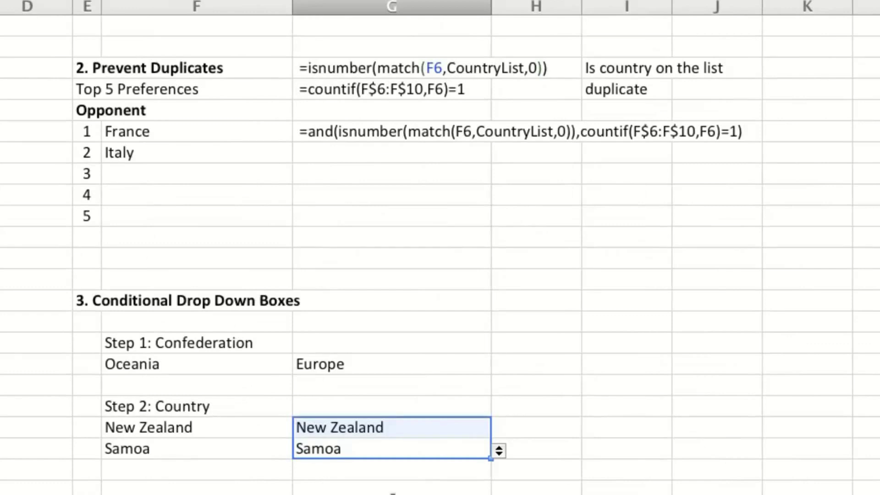
Step: Pick Germany and Denmark from the column G European country lists
left_click(398, 428)
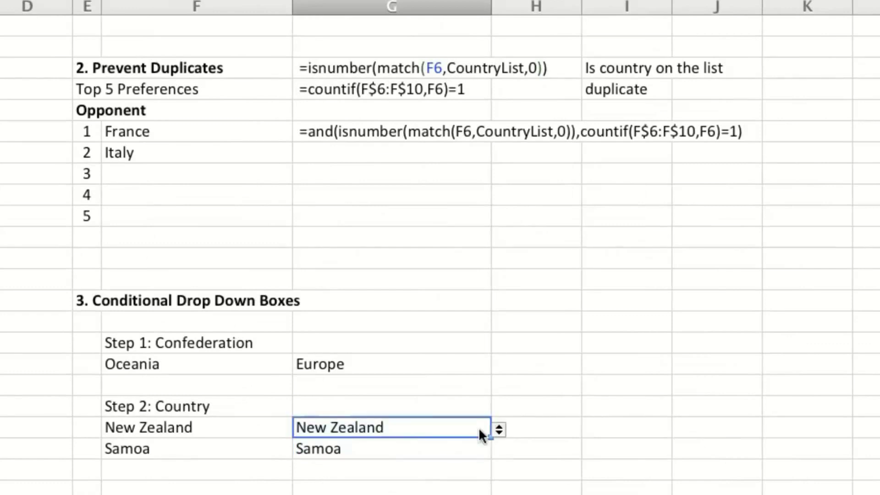
left_click(499, 429)
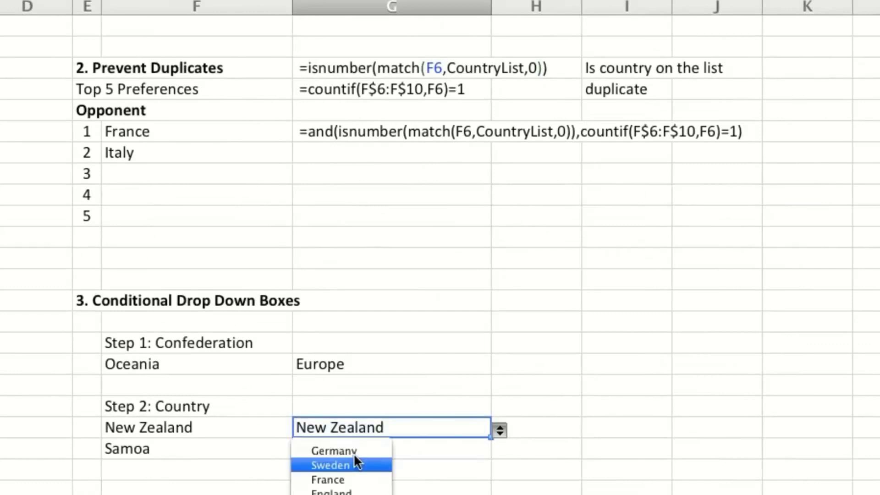
left_click(356, 451)
left_click(393, 449)
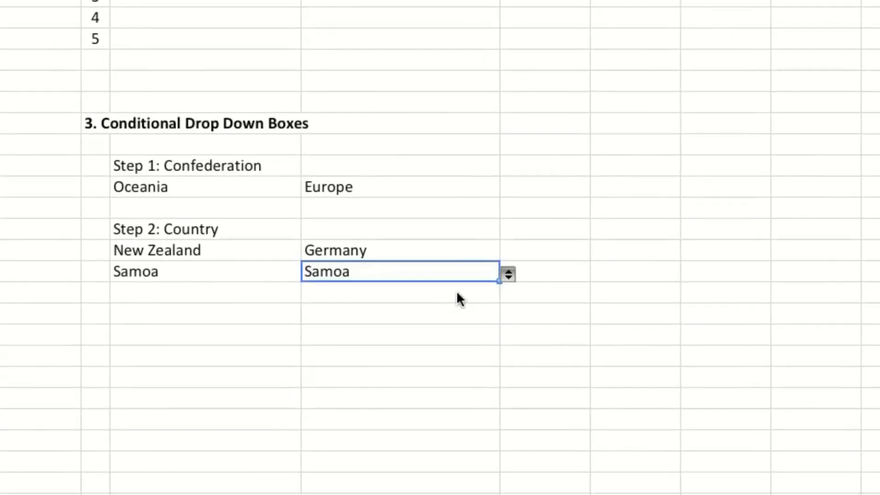
left_click(499, 451)
left_click(347, 352)
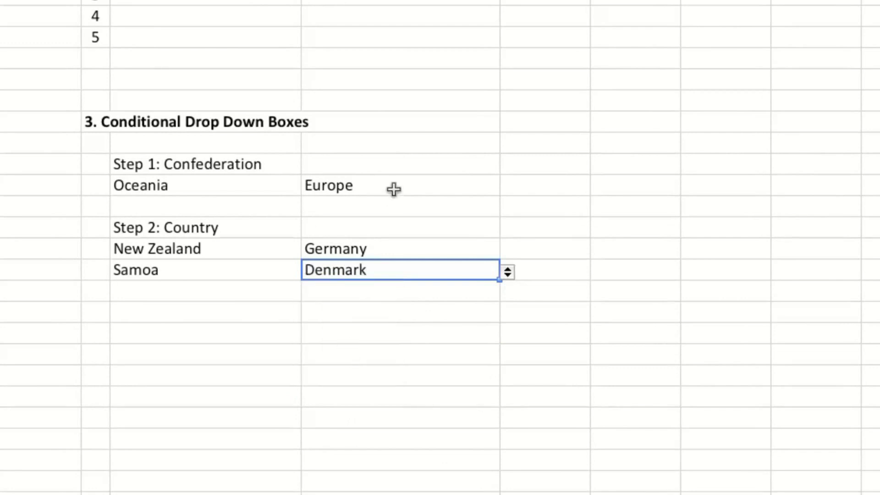
Step: Switch the confederation to Asia and choose Japan and Korea DPR as its countries
left_click(393, 188)
left_click(508, 188)
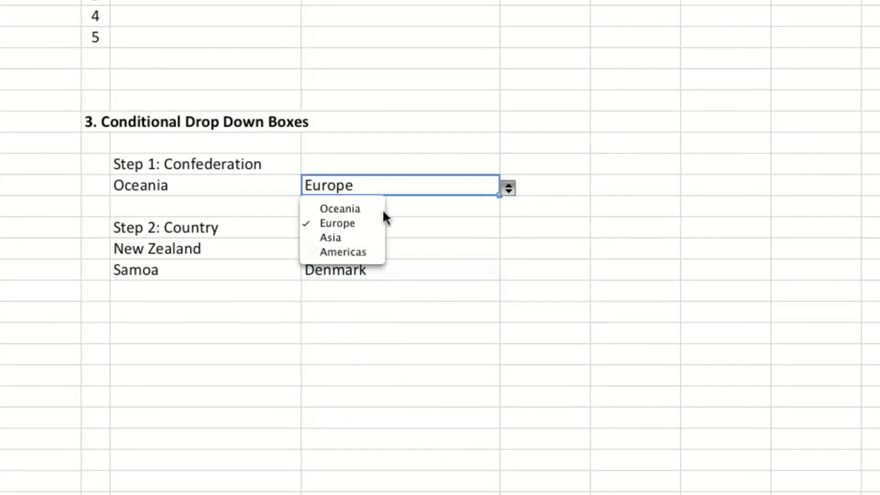
left_click(354, 234)
left_click(381, 252)
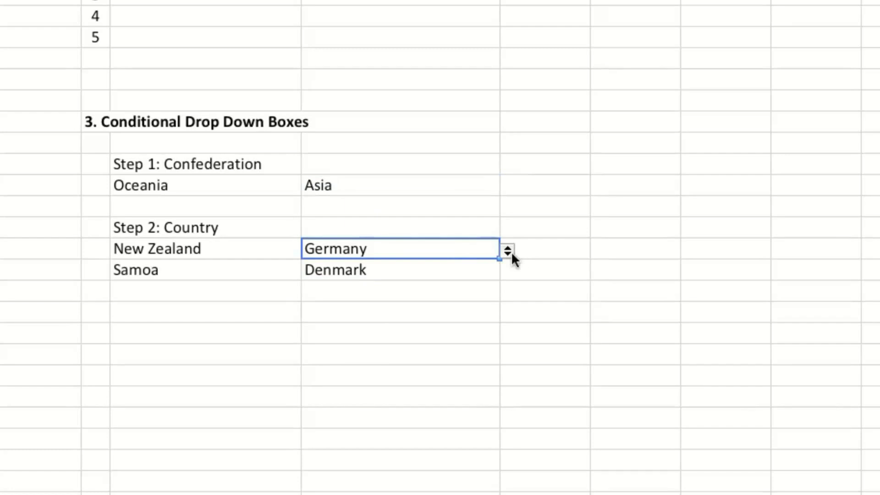
left_click(508, 251)
left_click(371, 272)
left_click(355, 271)
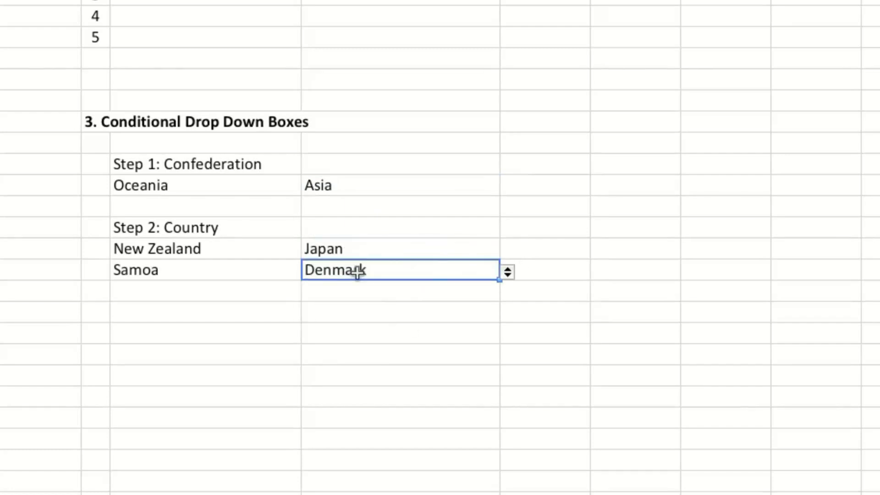
left_click(507, 273)
left_click(347, 322)
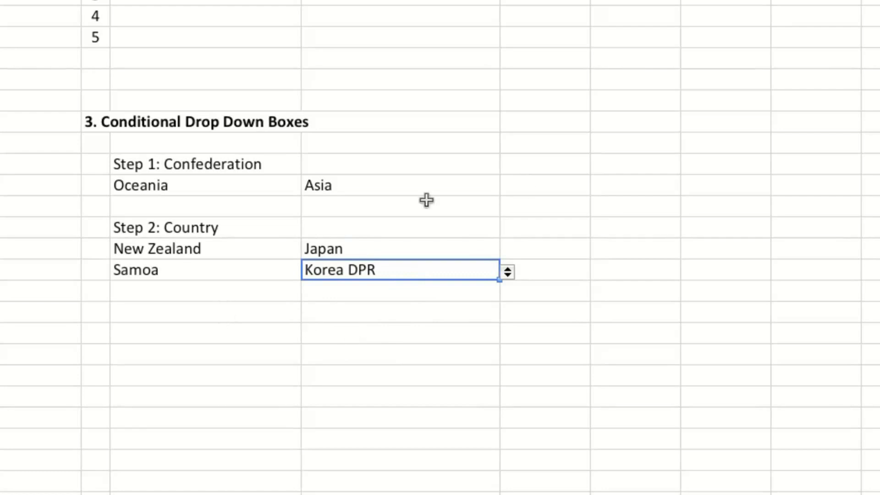
Step: Enter =Indirect in the empty cell to the right of Asia
left_click(543, 187)
type("=")
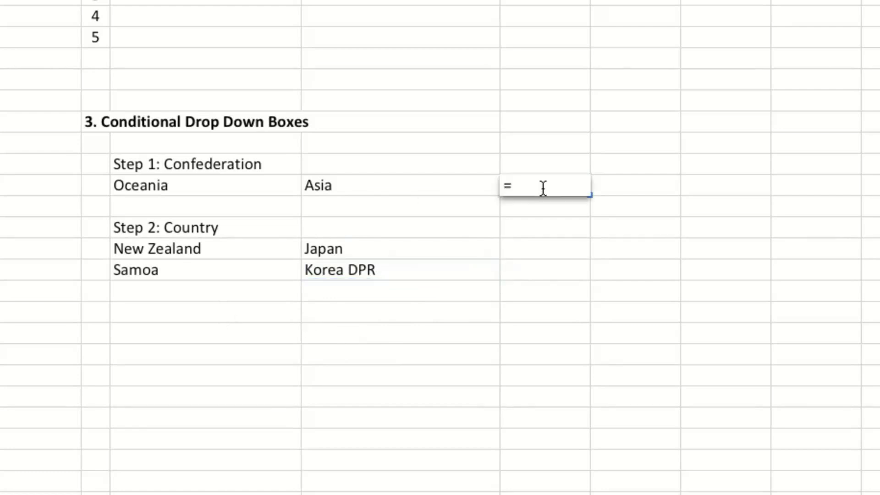
type("Indirect")
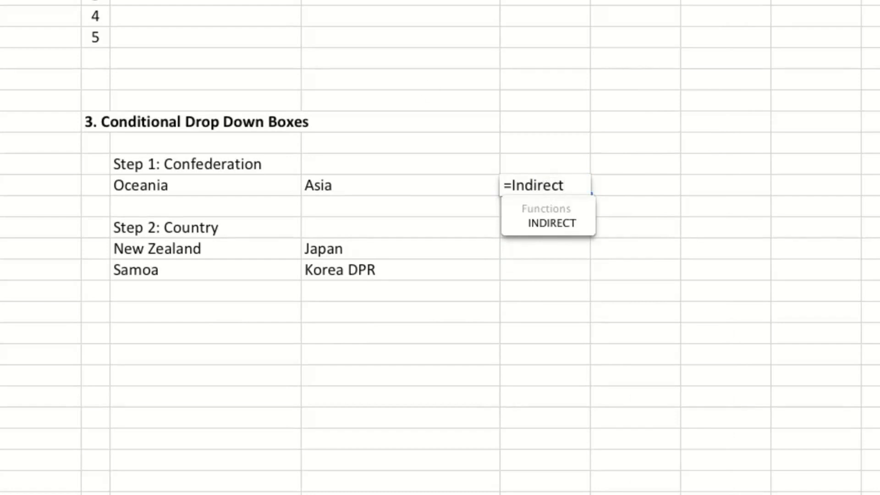
key("Return")
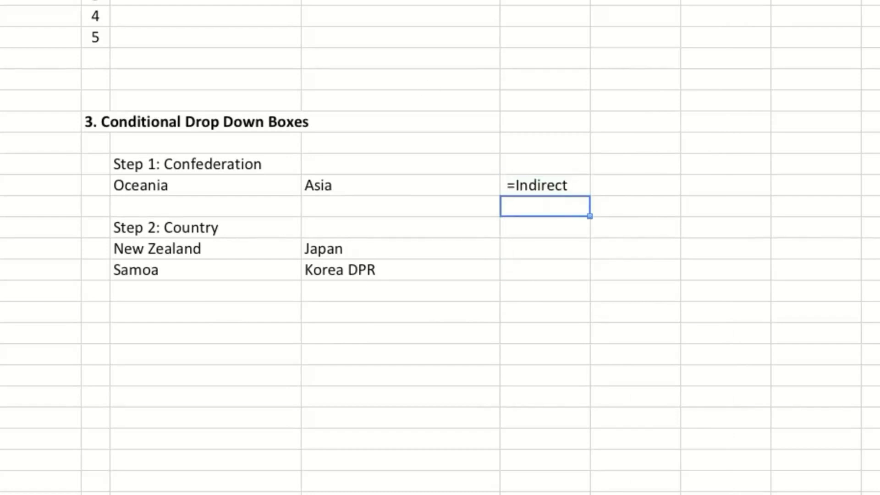